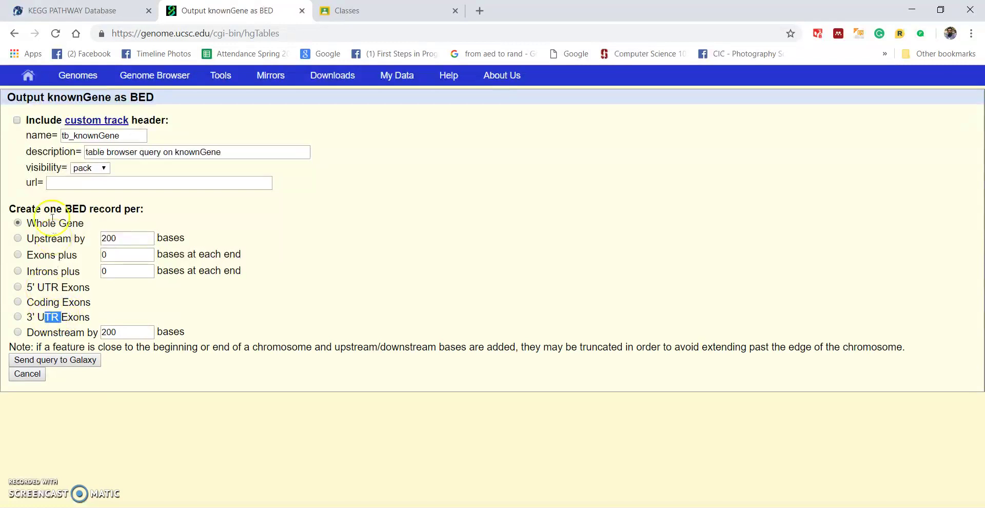
Create one BED record per Coding Exons for the knownGene output and send the query to Galaxy
{"action": "left_click_drag", "start_coordinate": [54, 225], "coordinate": [58, 224]}
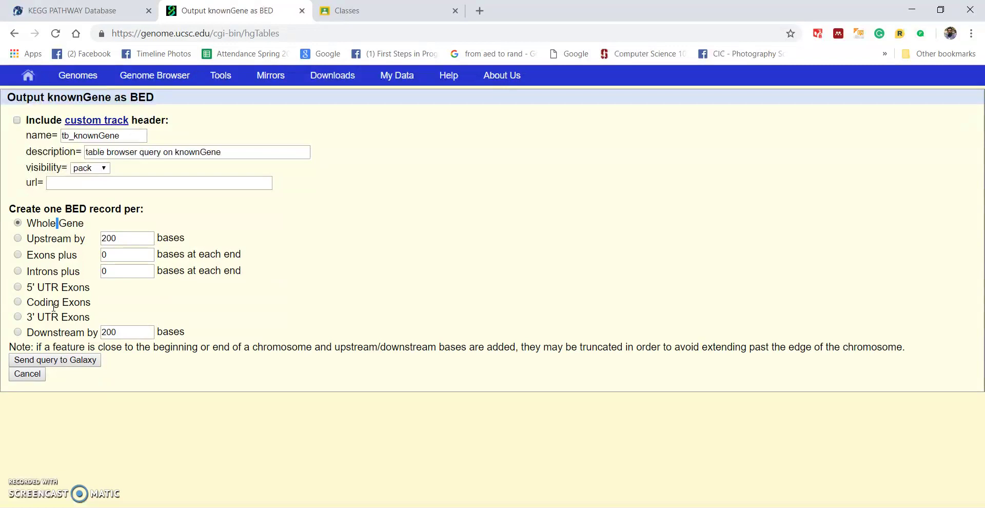
{"action": "triple_click", "coordinate": [60, 221]}
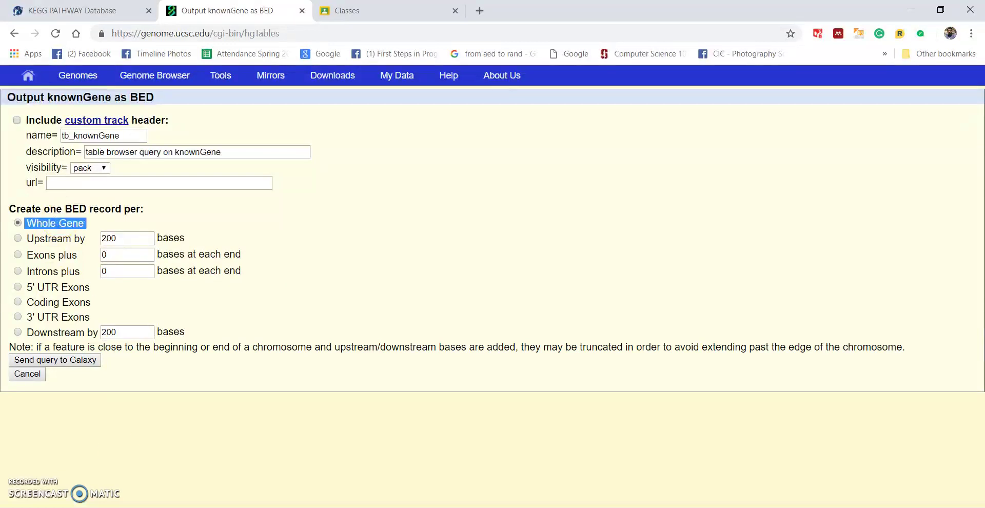
{"action": "left_click", "coordinate": [56, 299]}
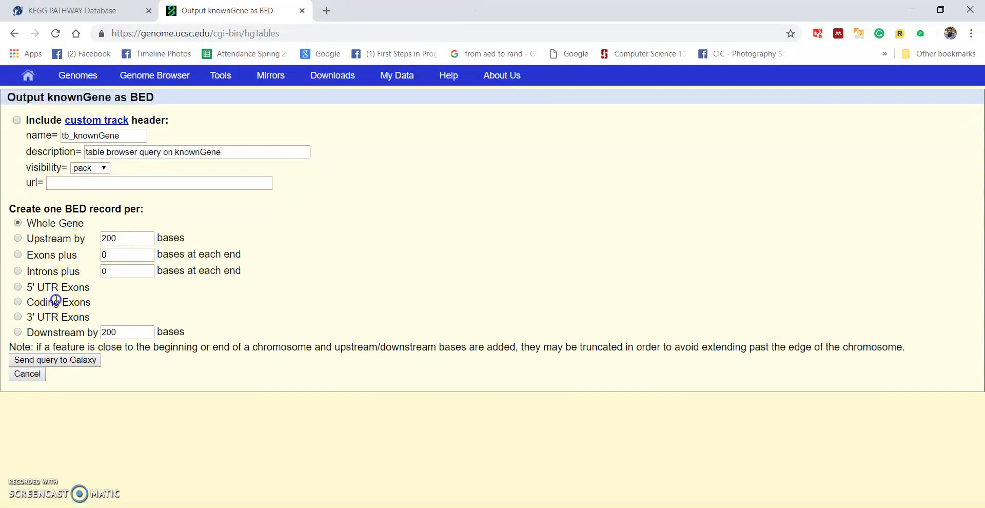
{"action": "left_click", "coordinate": [18, 302]}
{"action": "left_click_drag", "start_coordinate": [29, 302], "coordinate": [98, 305]}
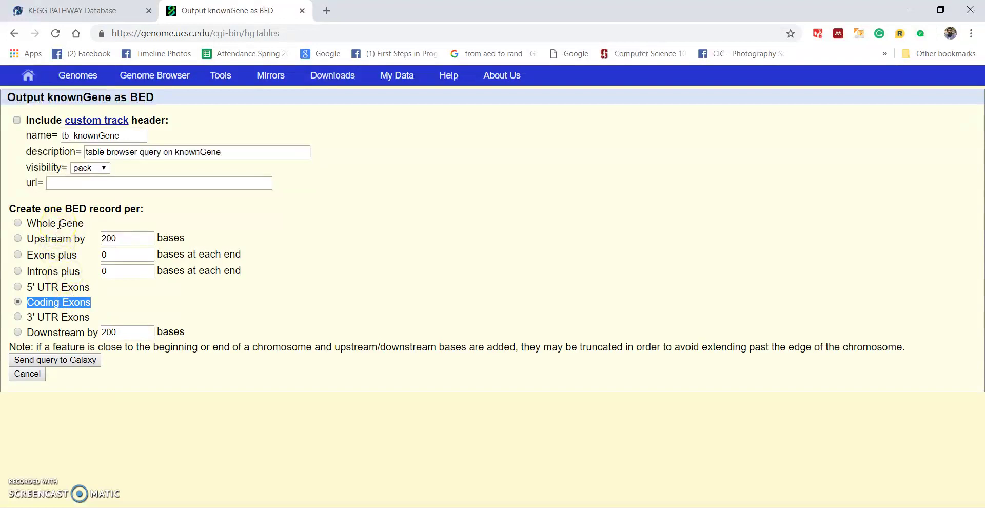
{"action": "double_click", "coordinate": [57, 303]}
{"action": "left_click", "coordinate": [59, 360]}
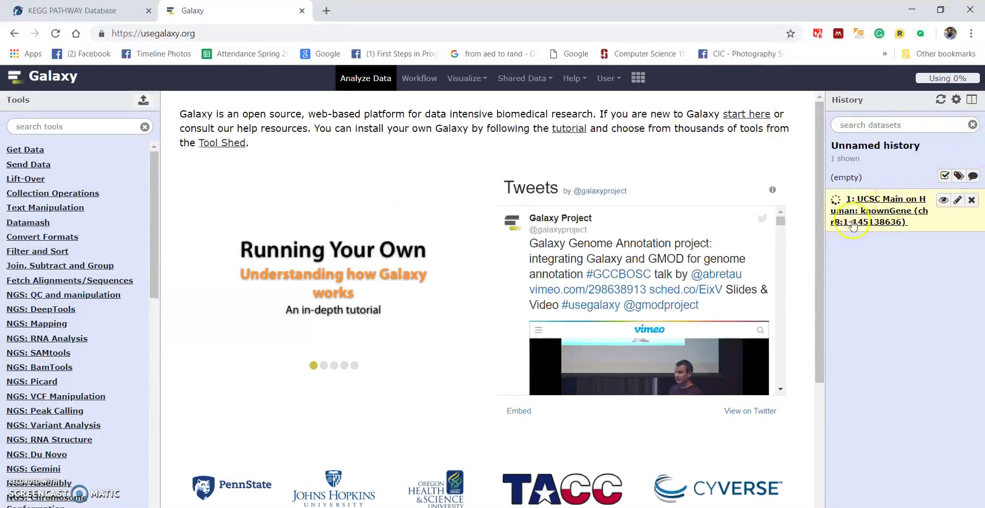
Rename the imported knownGene dataset as Exons and save its attributes
{"action": "left_click", "coordinate": [957, 201]}
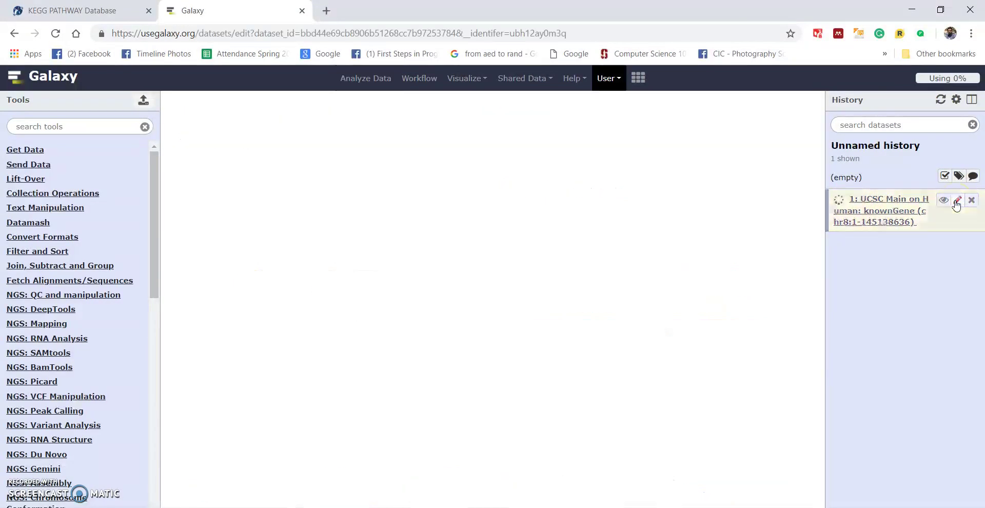
{"action": "triple_click", "coordinate": [281, 220]}
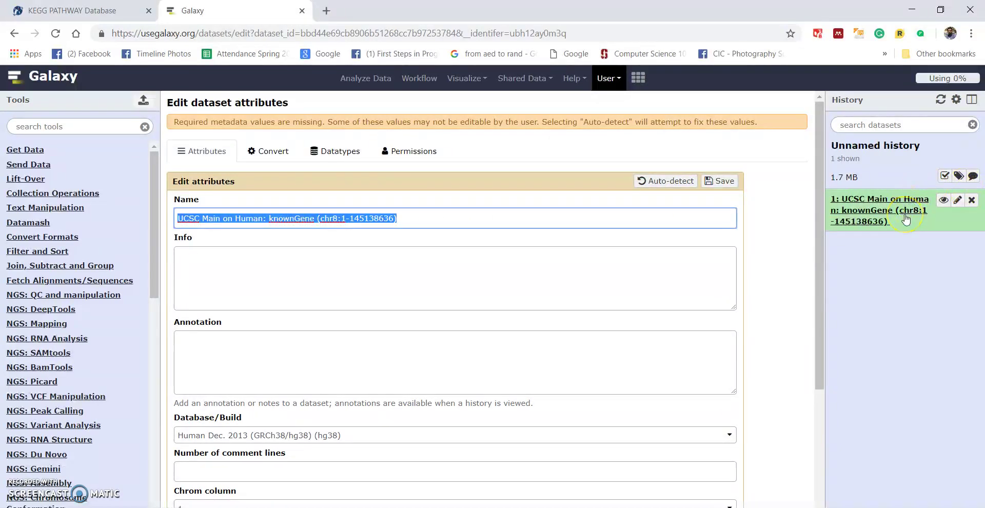
{"action": "type", "text": "Exons"}
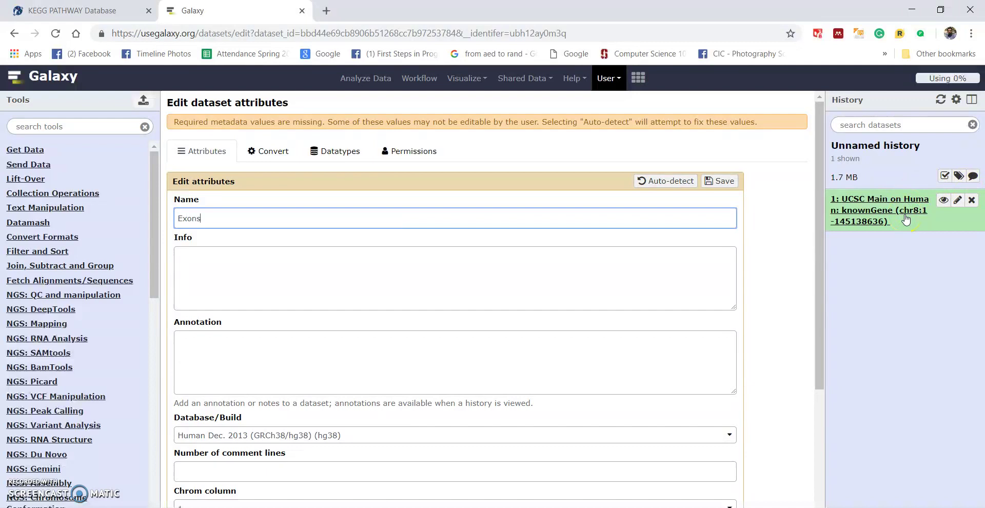
{"action": "left_click", "coordinate": [725, 182]}
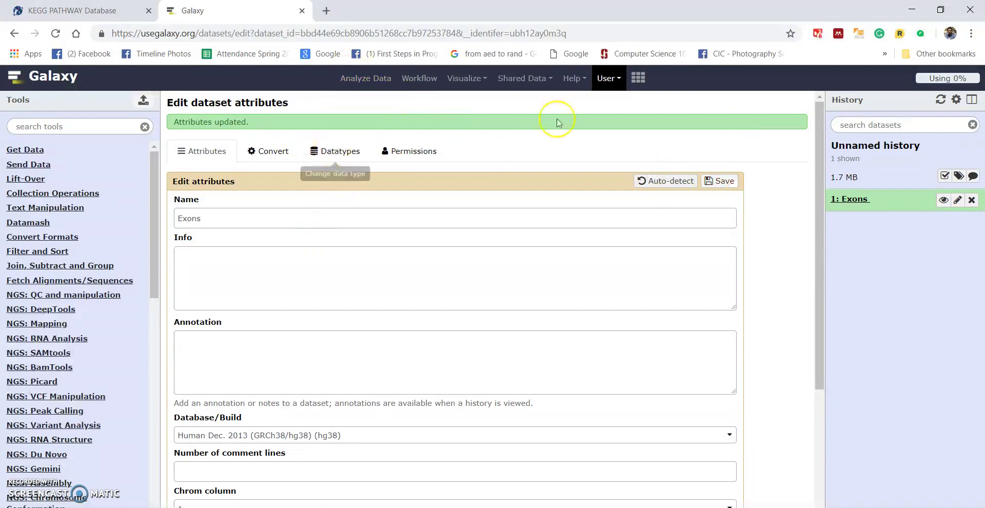
Load the UCSC Main table browser as data source, set the group to Variation, and get the Common SNPs(151) output
{"action": "left_click", "coordinate": [39, 151]}
{"action": "left_click", "coordinate": [37, 192]}
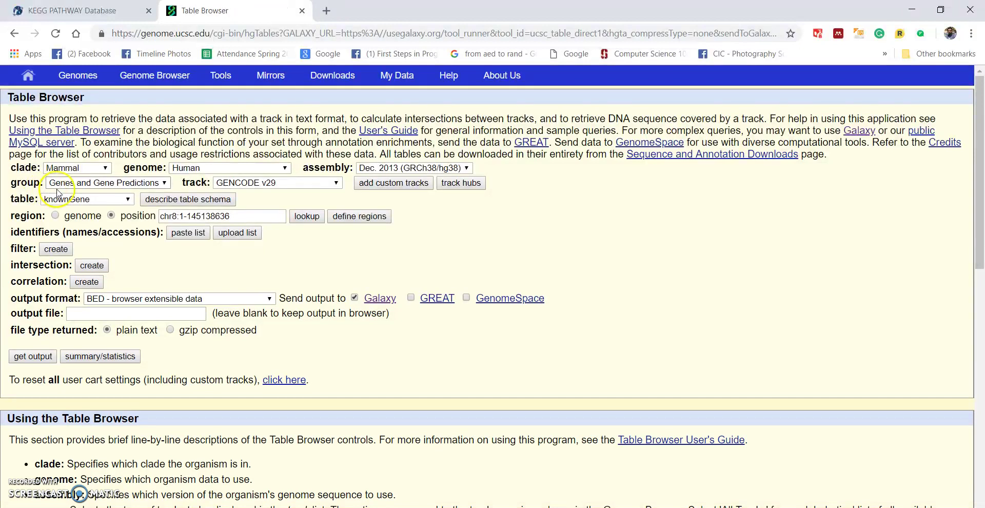
{"action": "left_click", "coordinate": [60, 183]}
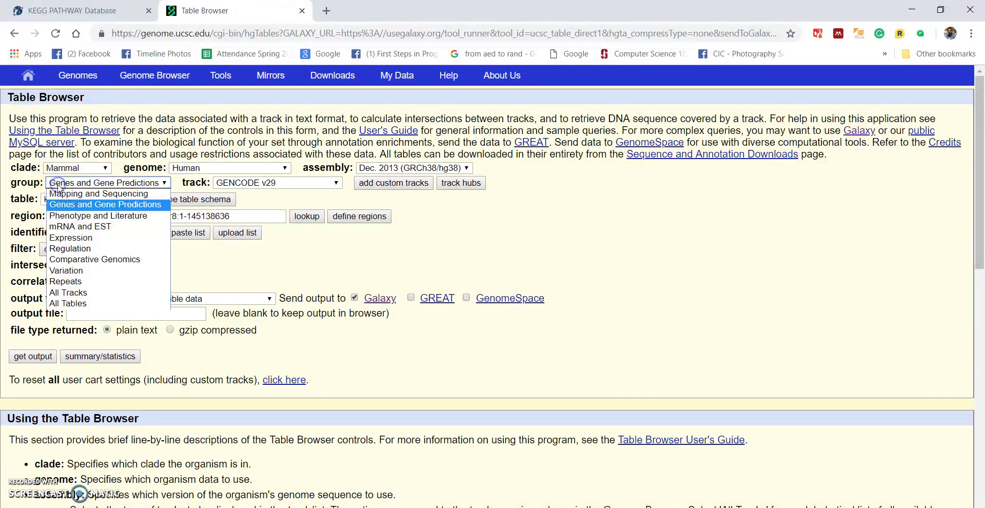
{"action": "left_click", "coordinate": [67, 270]}
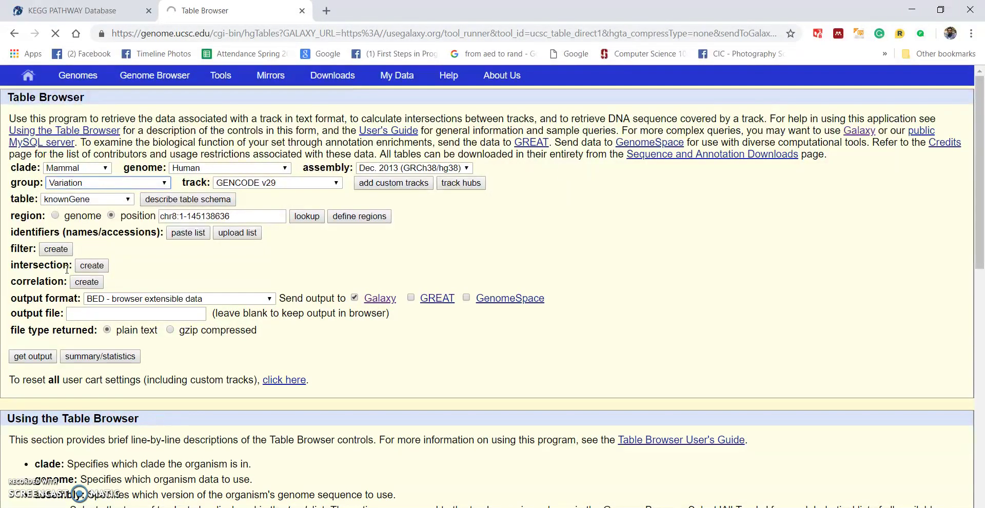
{"action": "left_click", "coordinate": [174, 216]}
{"action": "left_click_drag", "start_coordinate": [175, 216], "coordinate": [170, 216]}
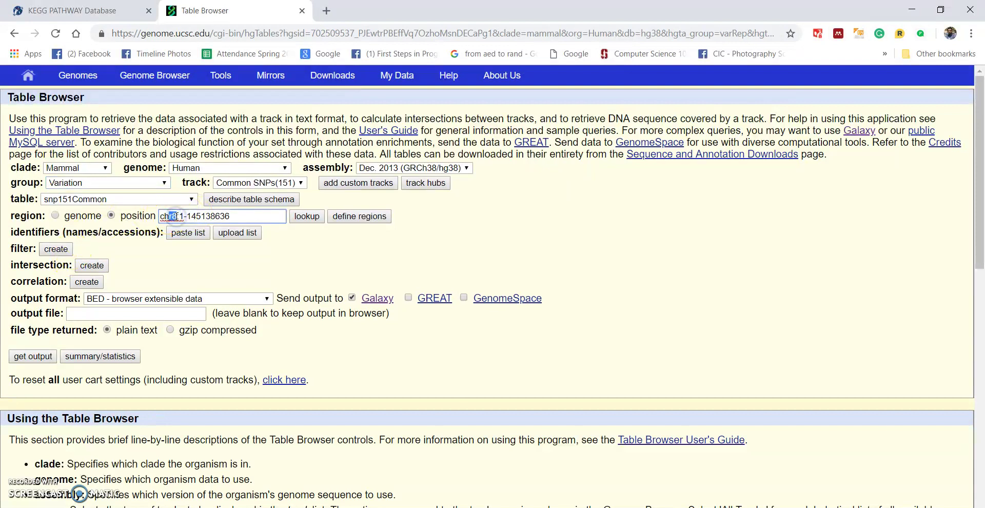
{"action": "left_click", "coordinate": [36, 358]}
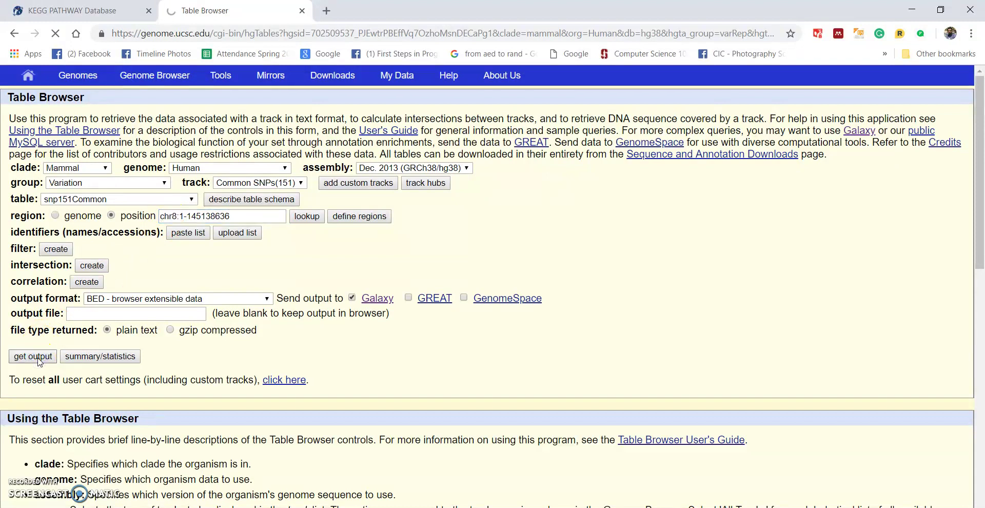
Send the snp151Common query to Galaxy with one BED record per Whole Gene
{"action": "left_click", "coordinate": [43, 236]}
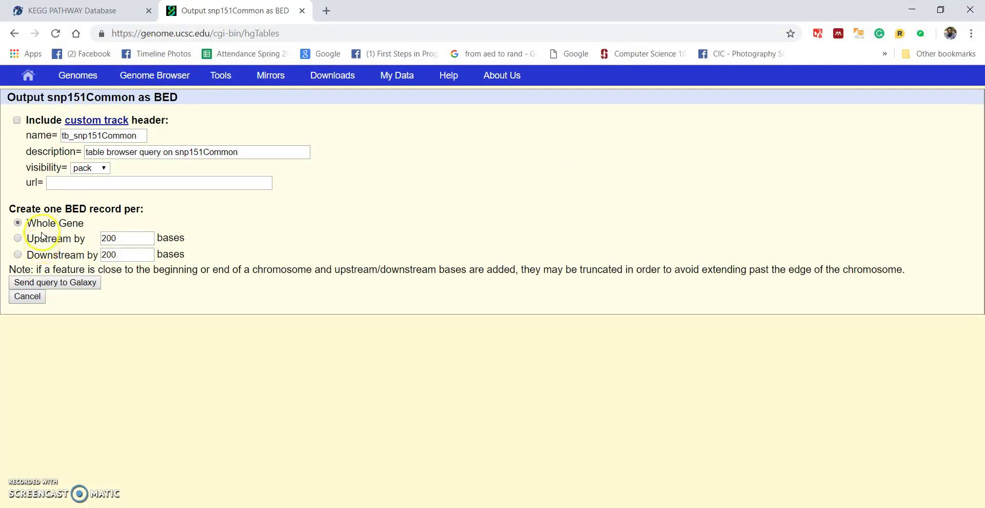
{"action": "left_click_drag", "start_coordinate": [28, 222], "coordinate": [95, 220]}
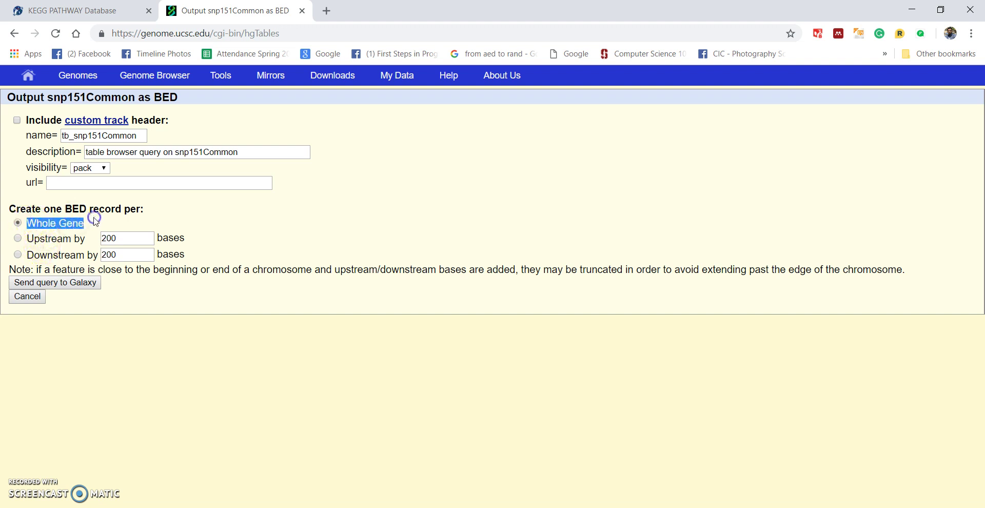
{"action": "left_click", "coordinate": [60, 228]}
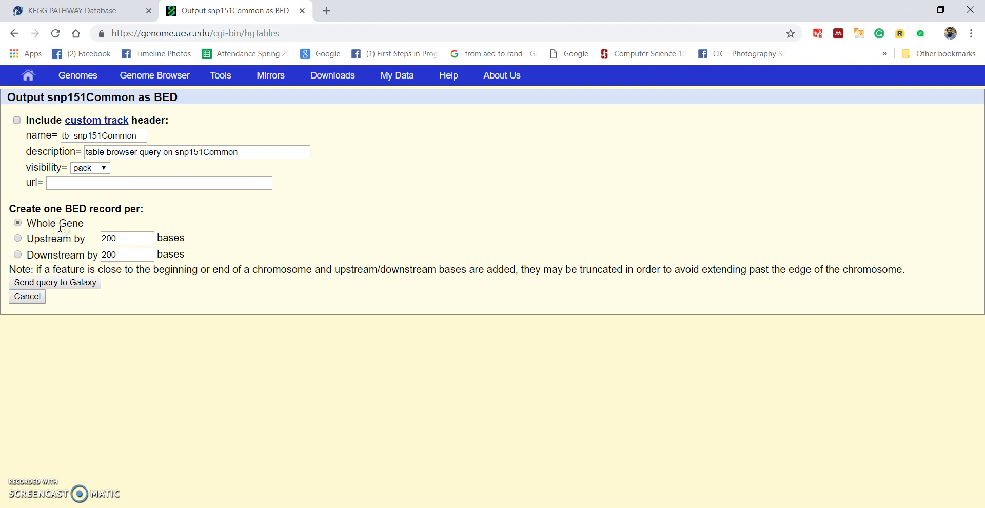
{"action": "left_click", "coordinate": [79, 283]}
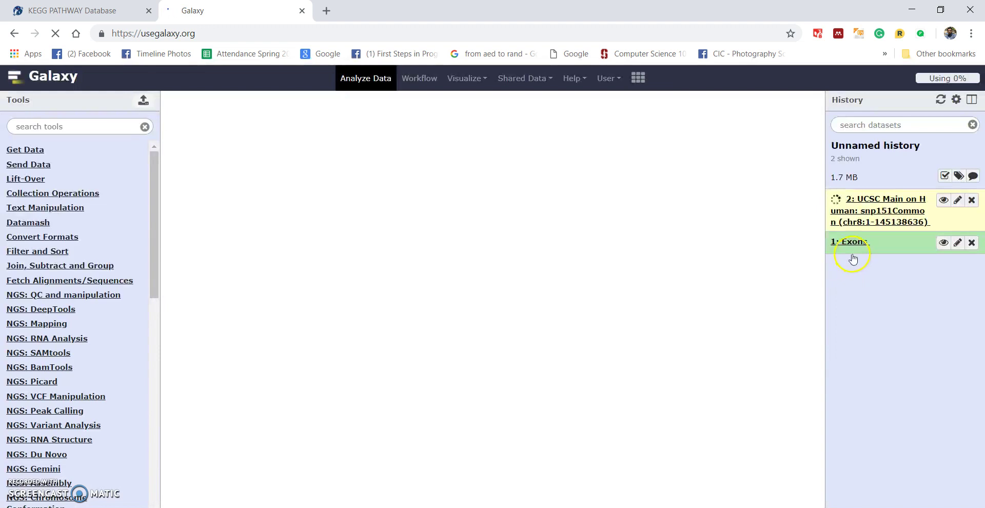
Rename the imported snp151Common dataset as SNP and save its attributes
{"action": "left_click", "coordinate": [957, 200]}
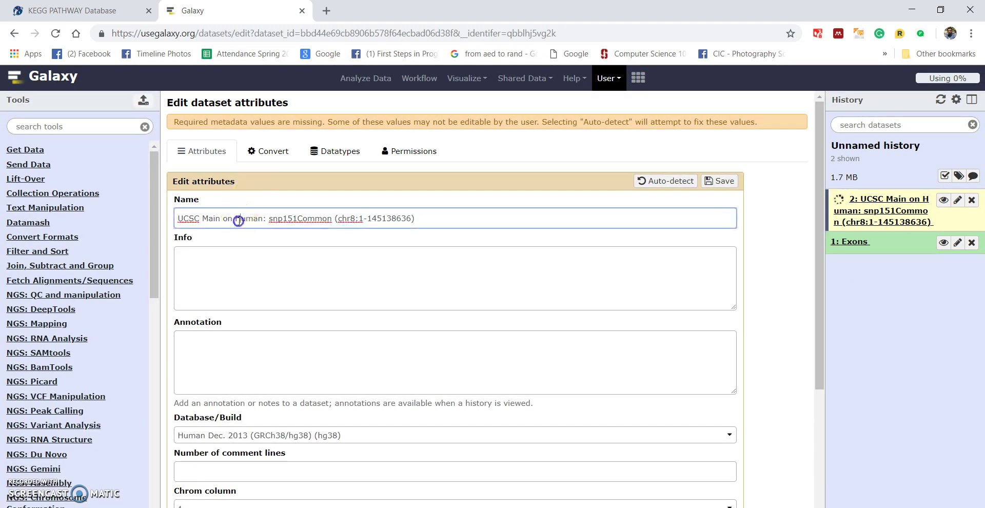
{"action": "triple_click", "coordinate": [239, 221]}
{"action": "type", "text": "S"}
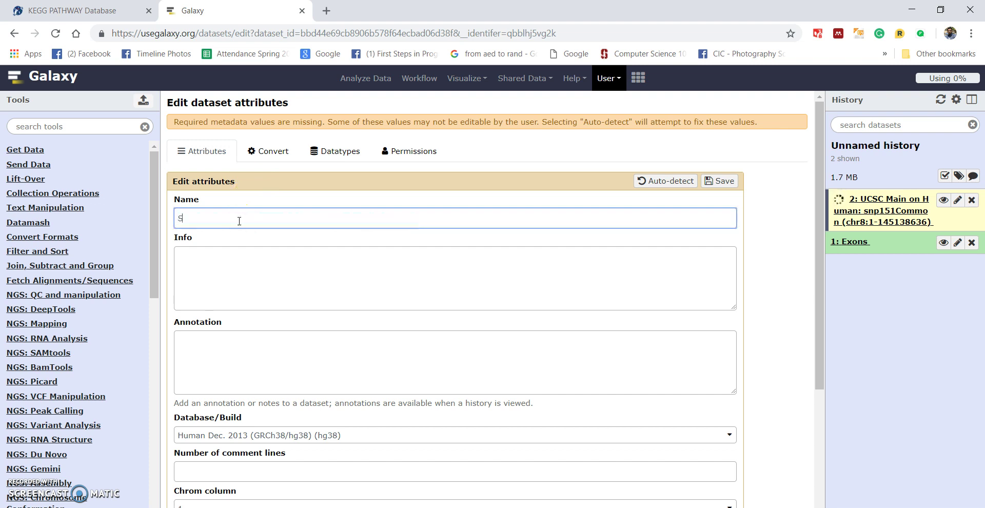
{"action": "type", "text": "NP"}
{"action": "left_click", "coordinate": [719, 182]}
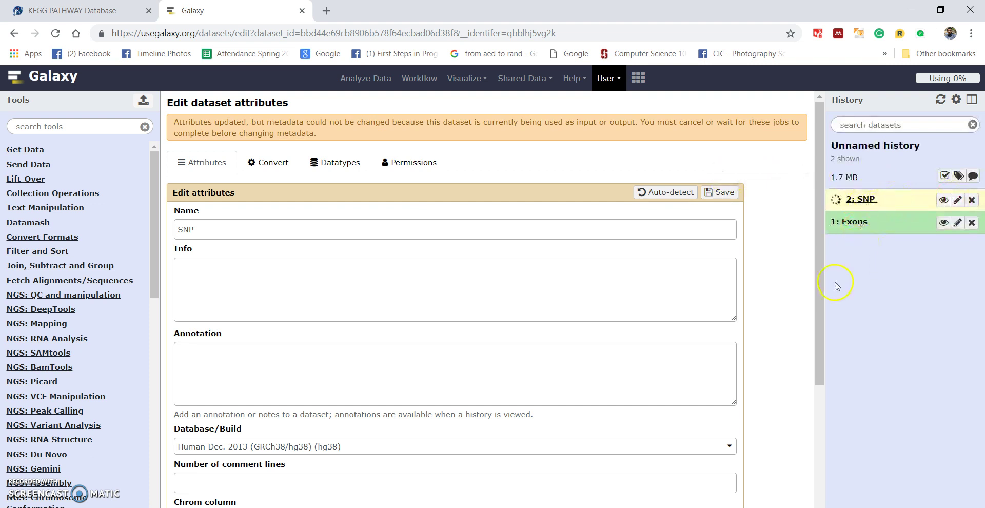
Run the genomic intervals Join tool with Exons as the first dataset and SNP as the second
{"action": "left_click", "coordinate": [62, 127]}
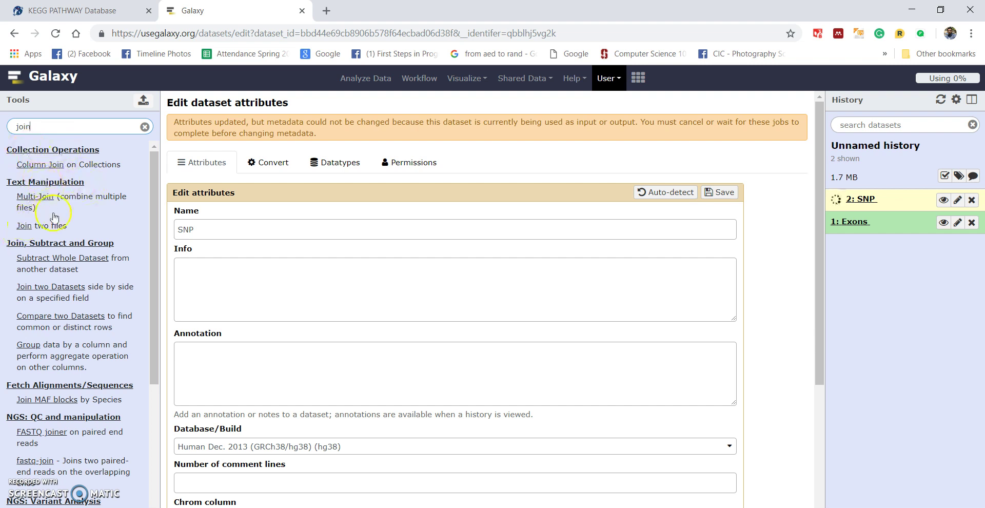
{"action": "scroll", "coordinate": [60, 291], "scroll_direction": "down", "scroll_amount": 5}
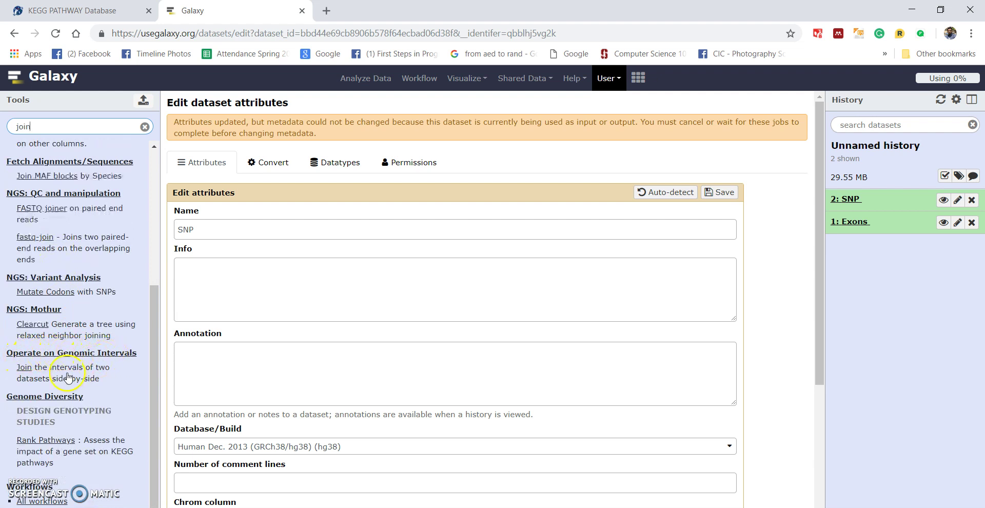
{"action": "left_click", "coordinate": [30, 370]}
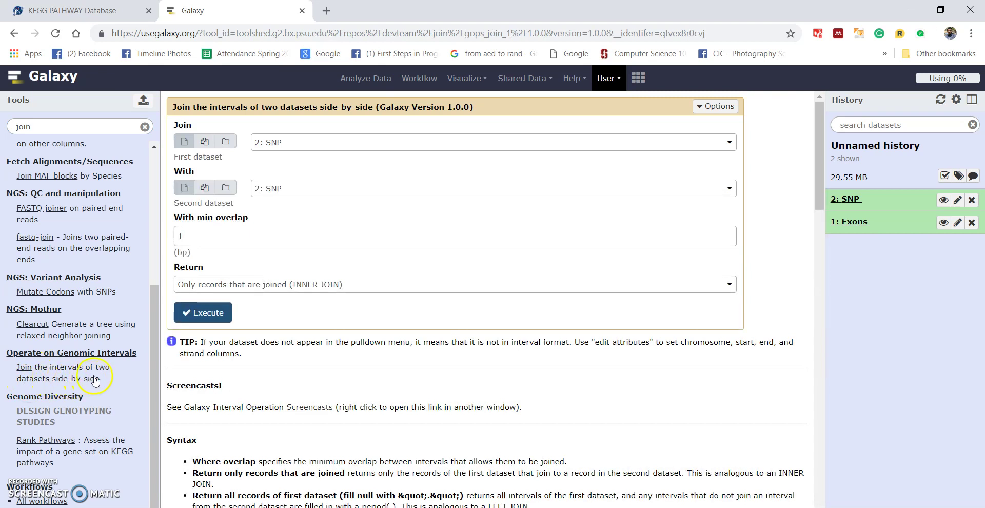
{"action": "left_click", "coordinate": [262, 141]}
{"action": "left_click", "coordinate": [286, 194]}
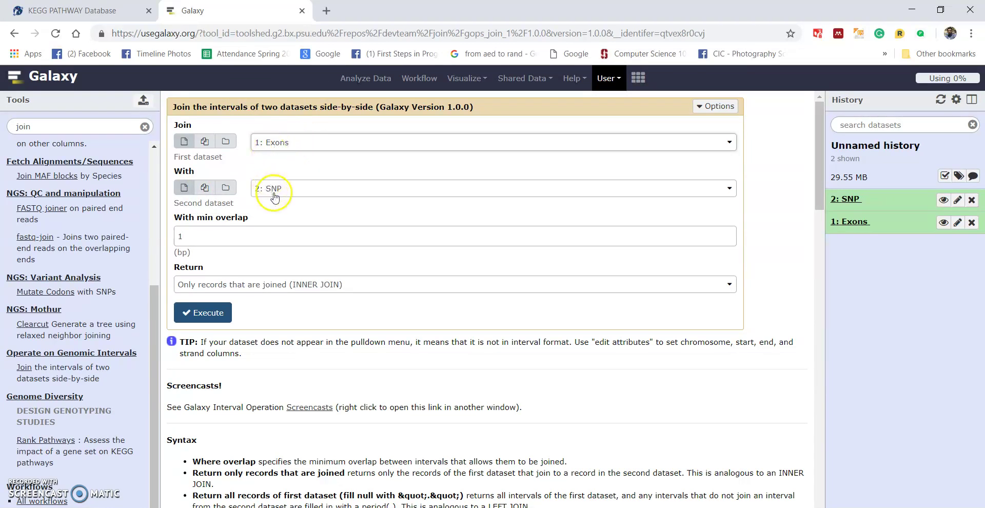
{"action": "left_click", "coordinate": [198, 314]}
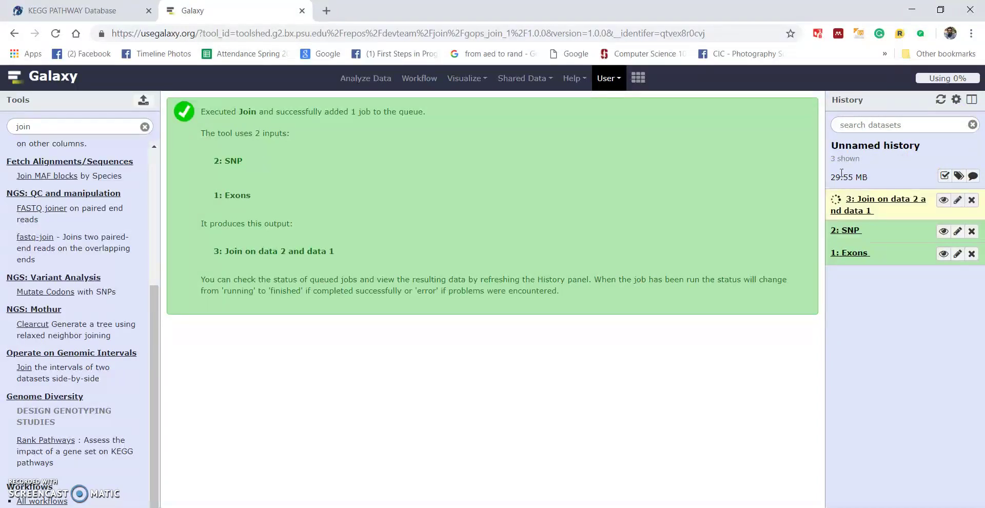
View the joined dataset and examine the rows that share the first exon name
{"action": "left_click", "coordinate": [863, 205]}
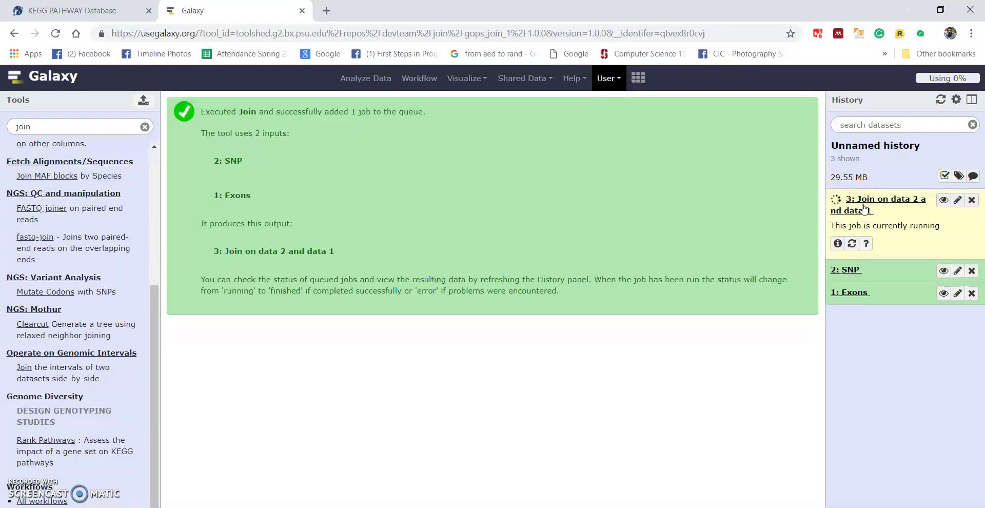
{"action": "left_click", "coordinate": [943, 199]}
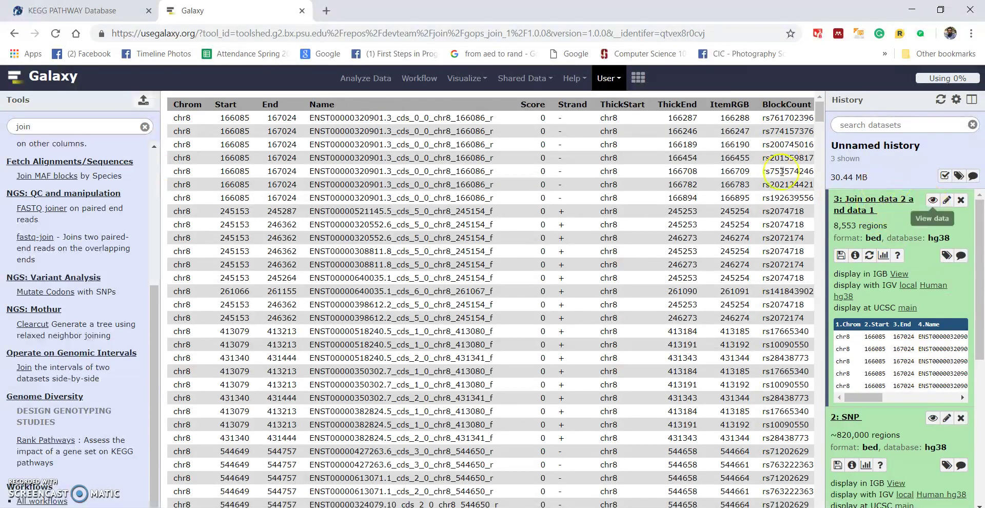
{"action": "double_click", "coordinate": [401, 117]}
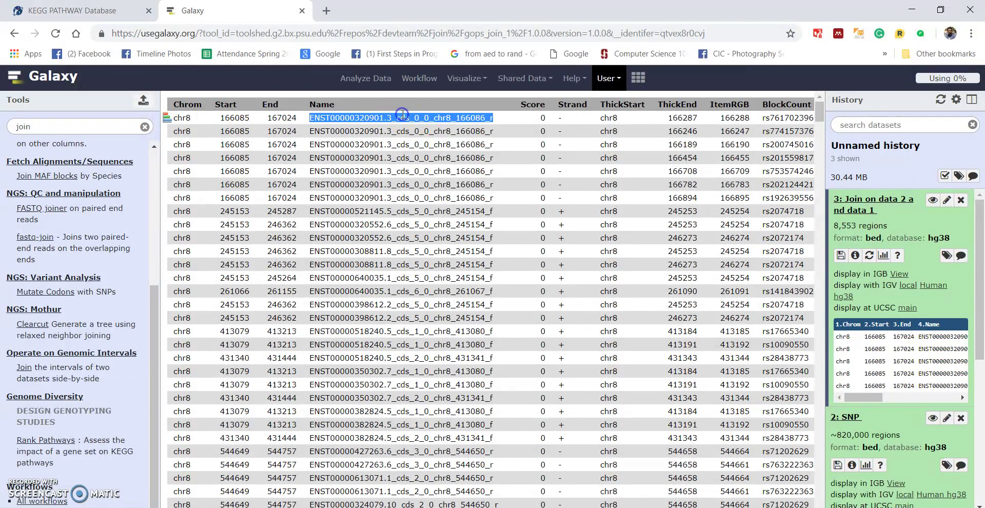
{"action": "double_click", "coordinate": [396, 197]}
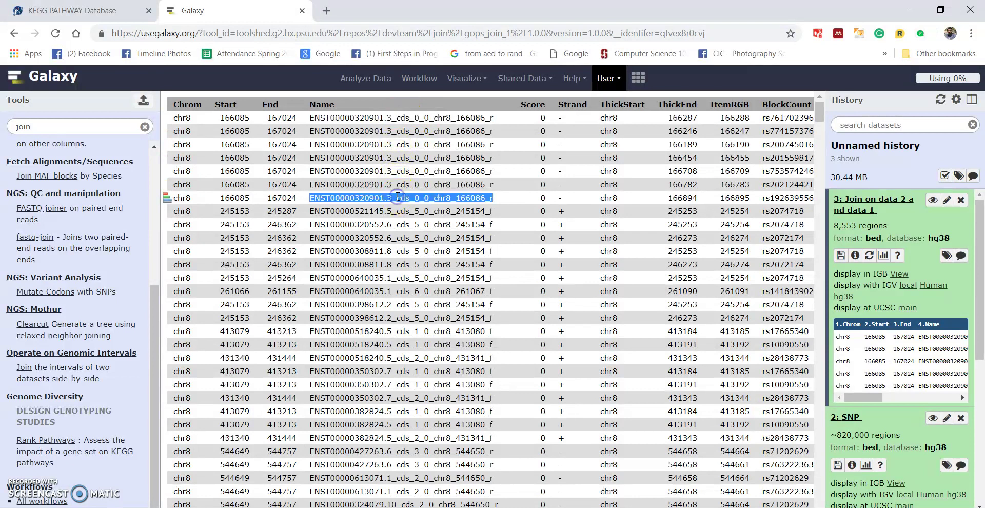
{"action": "left_click_drag", "start_coordinate": [314, 117], "coordinate": [369, 198]}
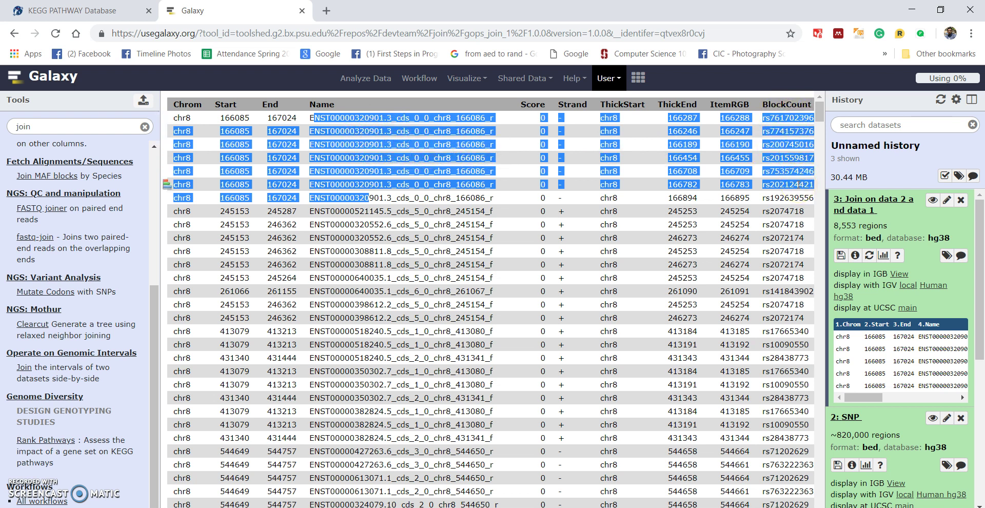
{"action": "left_click", "coordinate": [468, 164]}
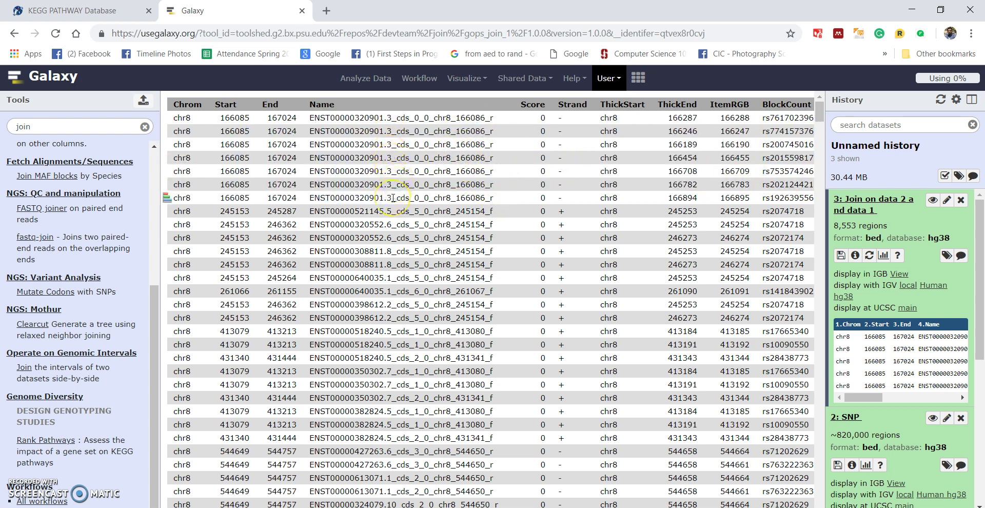
Open the Group tool for the joined dataset and set it to group by column 4, the exon name
{"action": "double_click", "coordinate": [82, 129]}
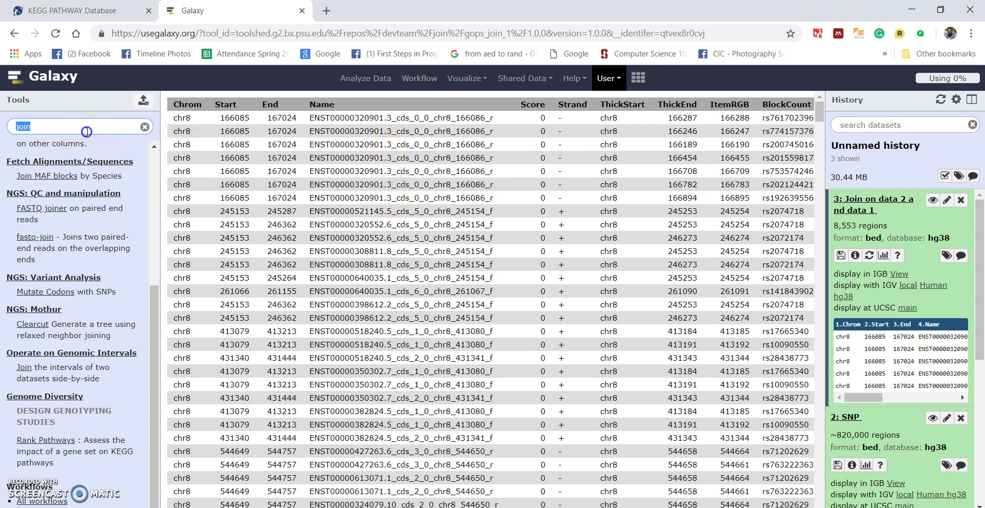
{"action": "type", "text": "group"}
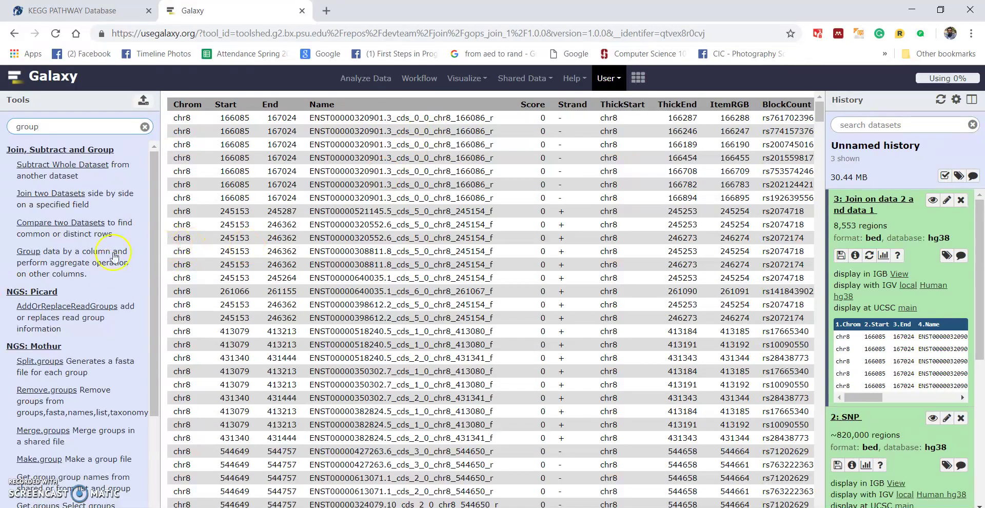
{"action": "left_click", "coordinate": [29, 252]}
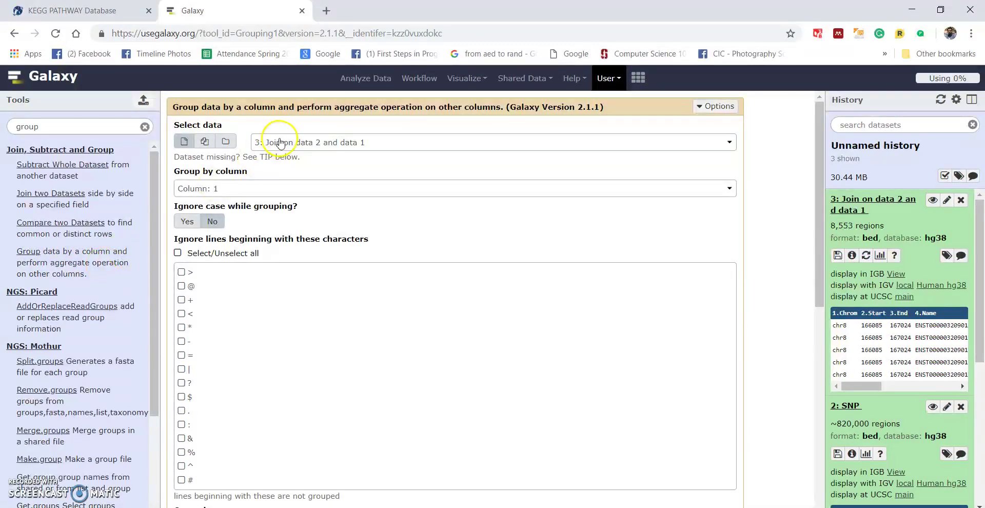
{"action": "left_click", "coordinate": [203, 190]}
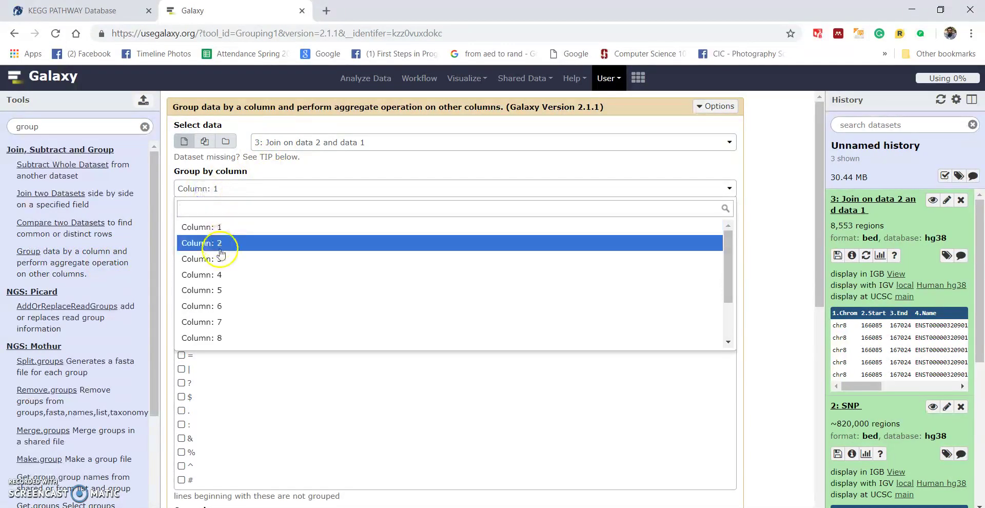
{"action": "left_click", "coordinate": [221, 275]}
{"action": "double_click", "coordinate": [930, 326]}
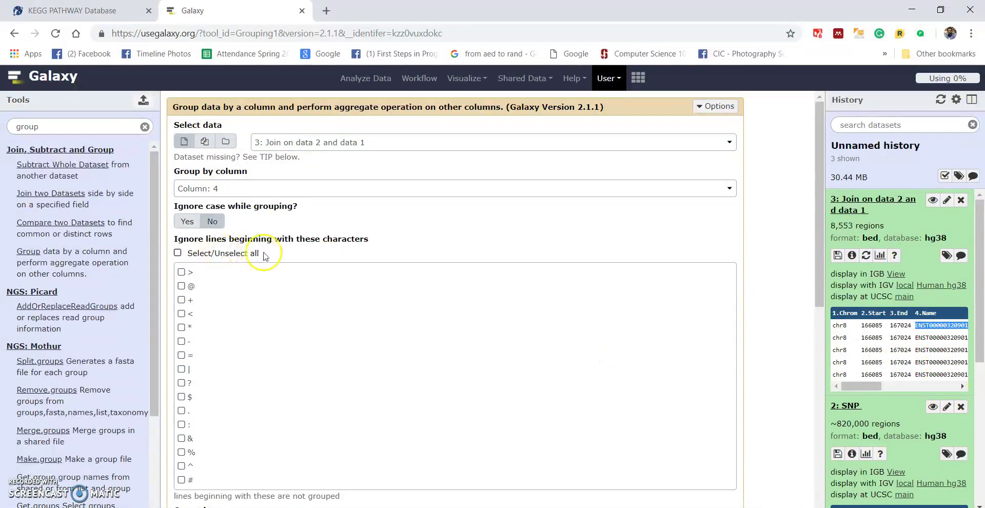
Add a Count operation on column 4 without rounding and run the Group tool
{"action": "scroll", "coordinate": [256, 241], "scroll_direction": "down", "scroll_amount": 6}
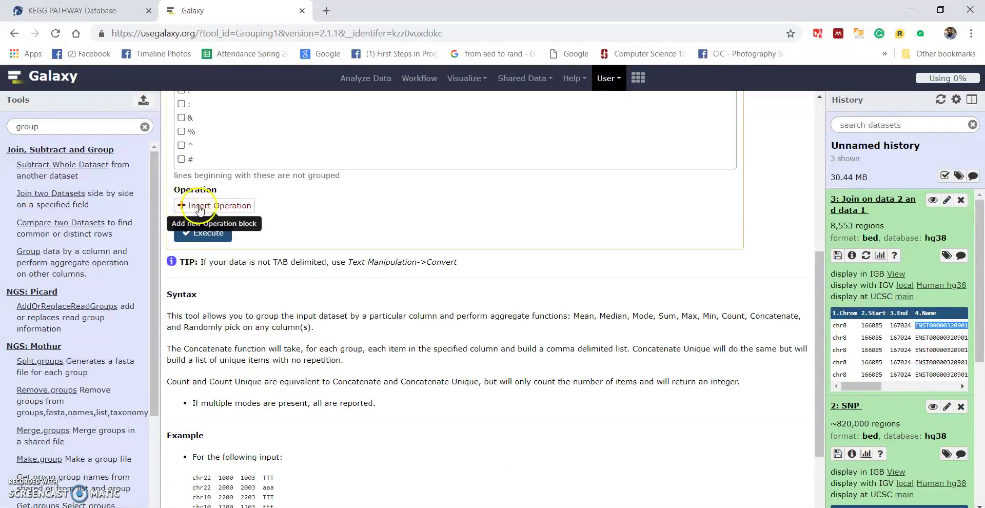
{"action": "left_click", "coordinate": [199, 206]}
{"action": "left_click", "coordinate": [199, 240]}
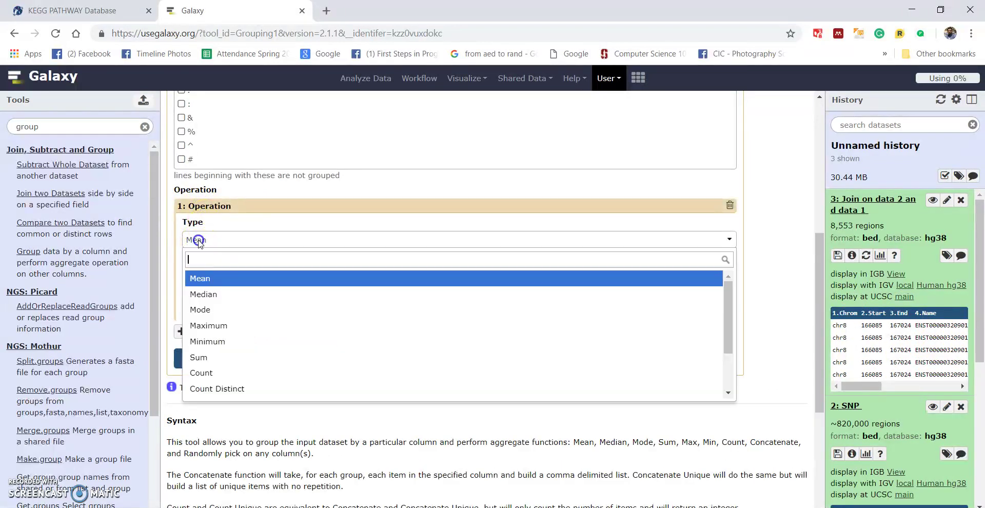
{"action": "left_click", "coordinate": [208, 373]}
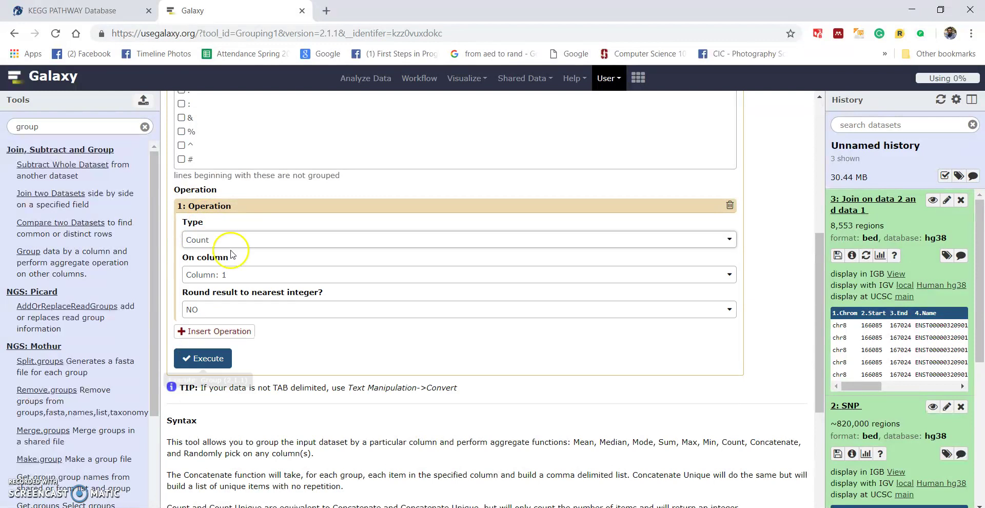
{"action": "left_click", "coordinate": [209, 275]}
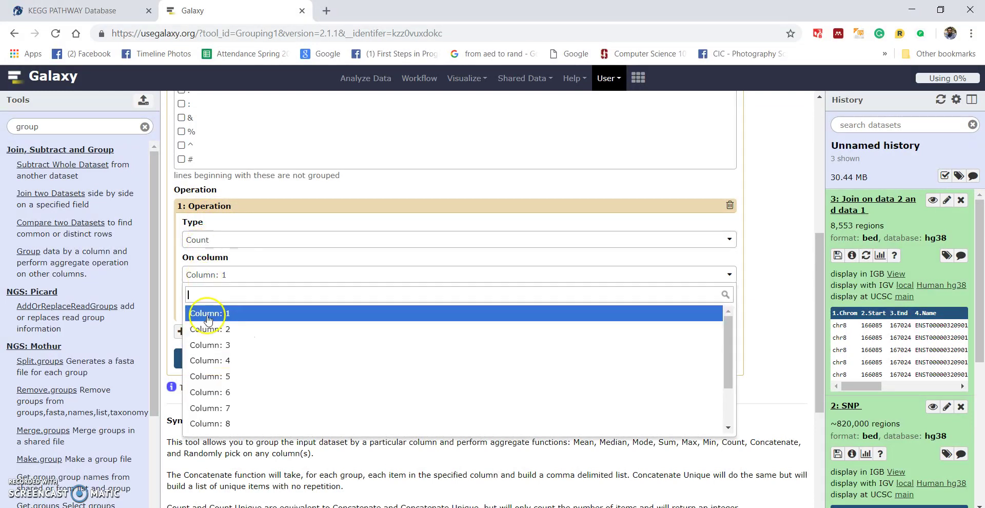
{"action": "left_click", "coordinate": [215, 351]}
{"action": "scroll", "coordinate": [220, 233], "scroll_direction": "up", "scroll_amount": 6}
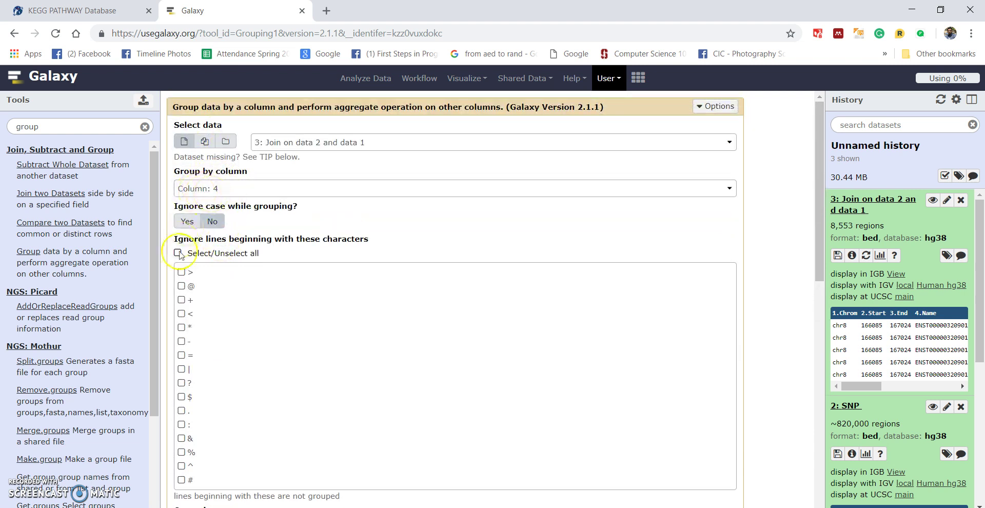
{"action": "scroll", "coordinate": [184, 246], "scroll_direction": "down", "scroll_amount": 10}
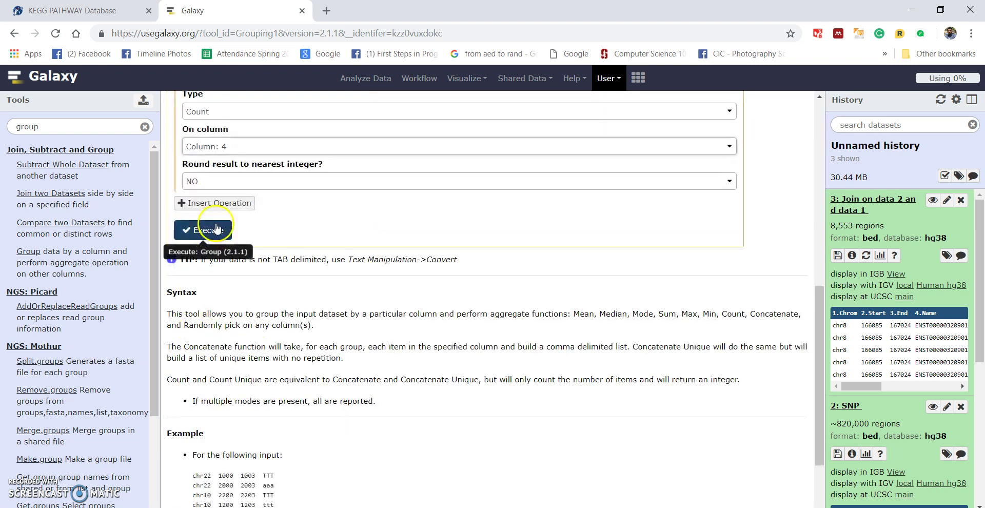
{"action": "left_click", "coordinate": [216, 229]}
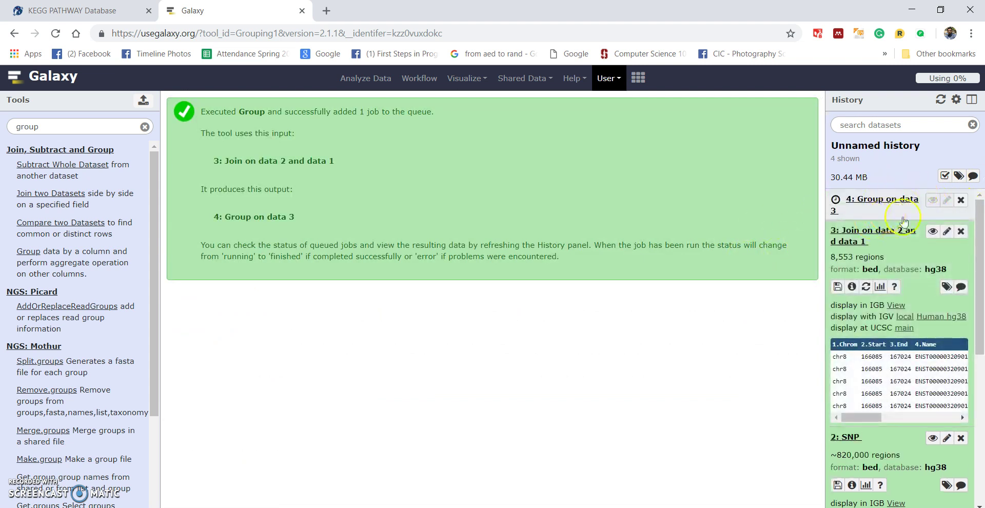
Collapse the Join, SNP and Exons history entries, and view the grouped dataset to examine the first exon's count
{"action": "left_click", "coordinate": [879, 199]}
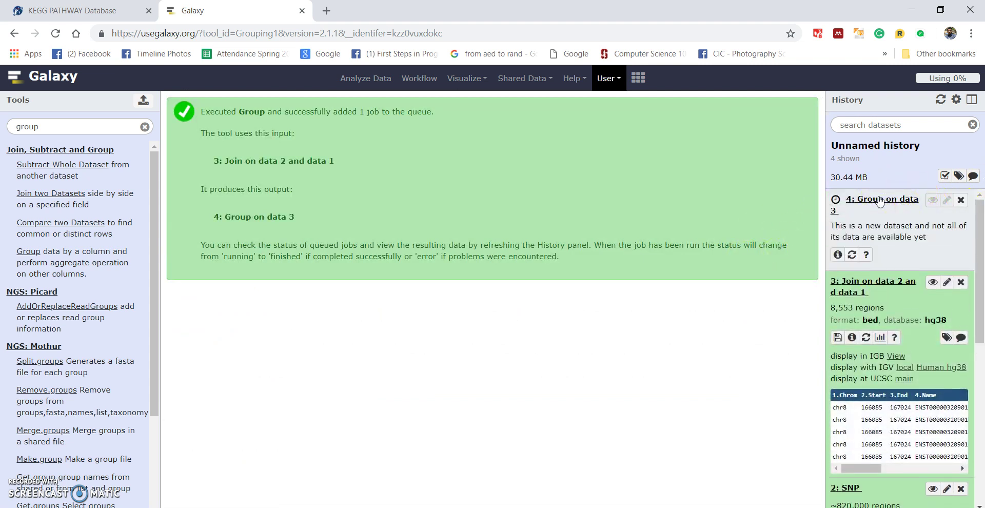
{"action": "left_click", "coordinate": [887, 280]}
{"action": "left_click", "coordinate": [880, 299]}
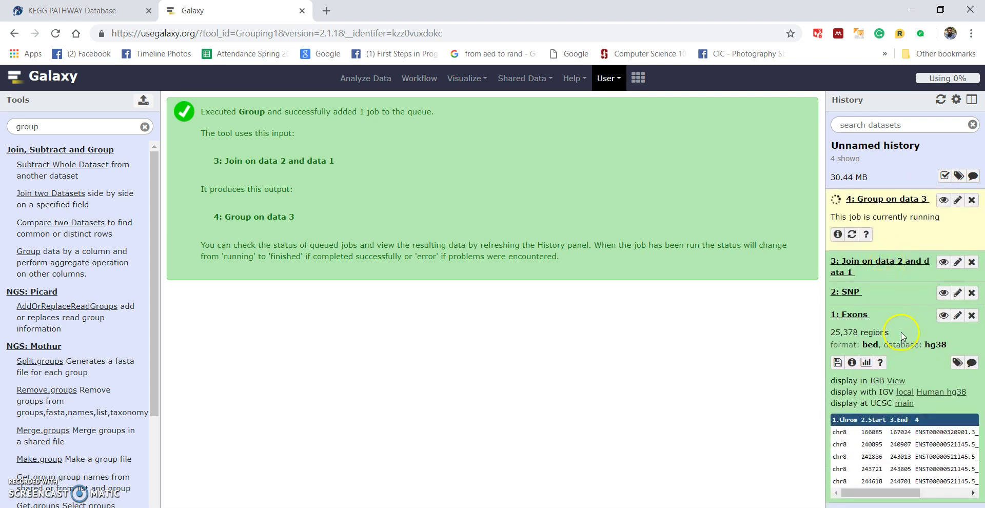
{"action": "left_click", "coordinate": [881, 314]}
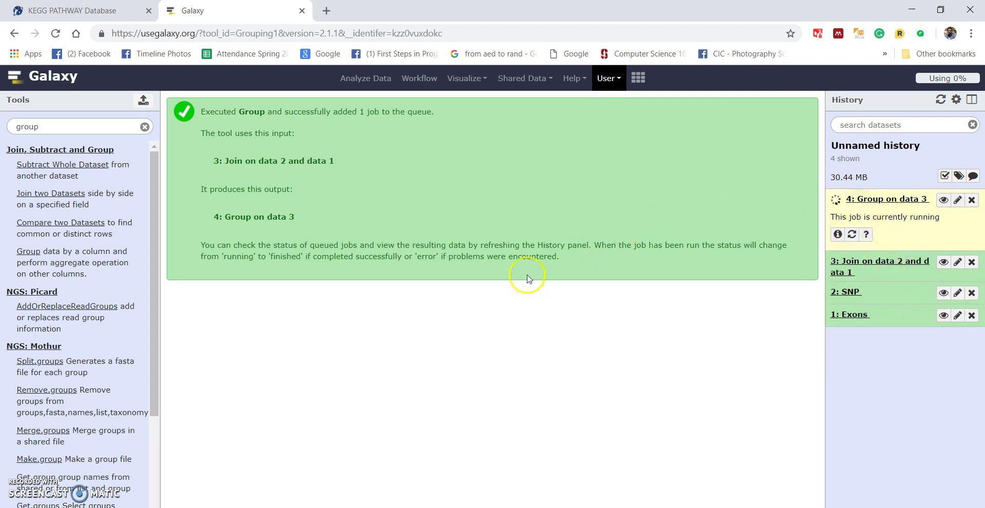
{"action": "left_click", "coordinate": [942, 202]}
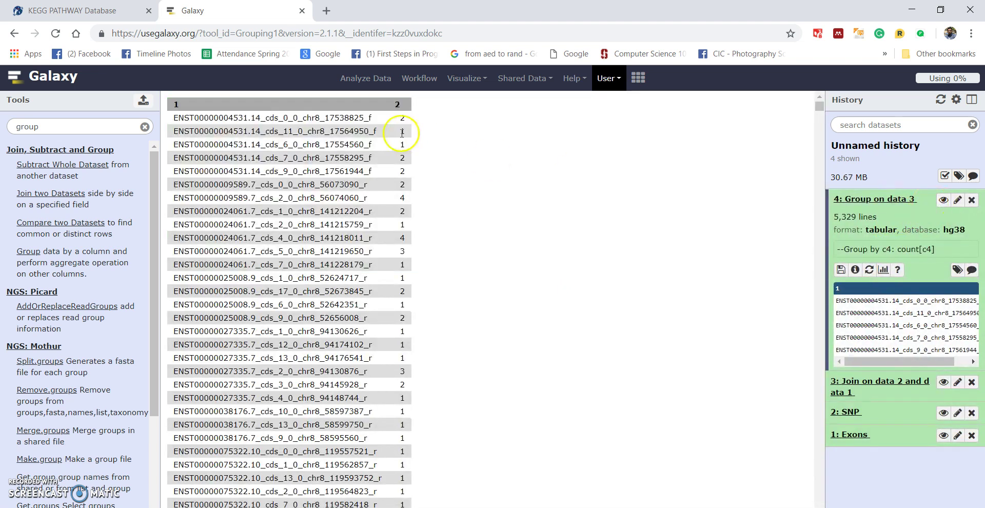
{"action": "double_click", "coordinate": [197, 117]}
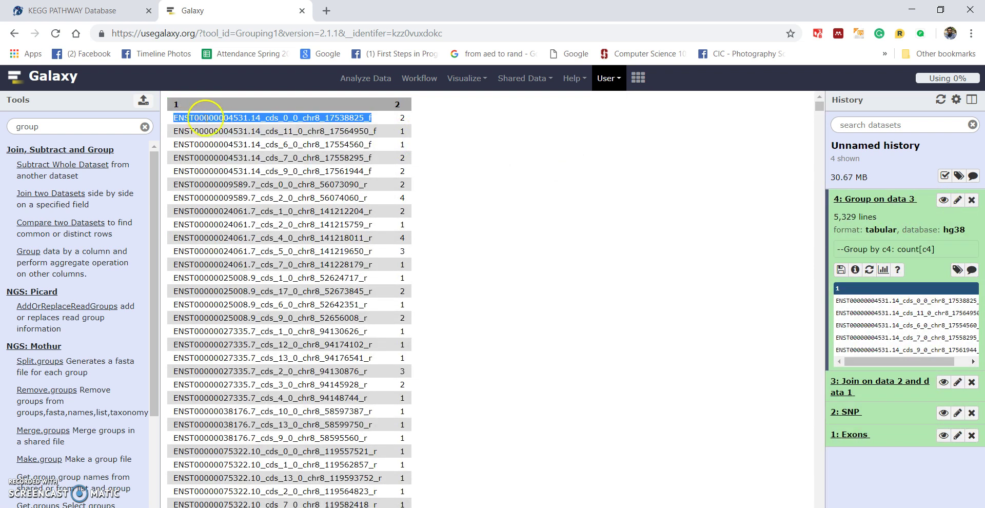
{"action": "left_click", "coordinate": [400, 119]}
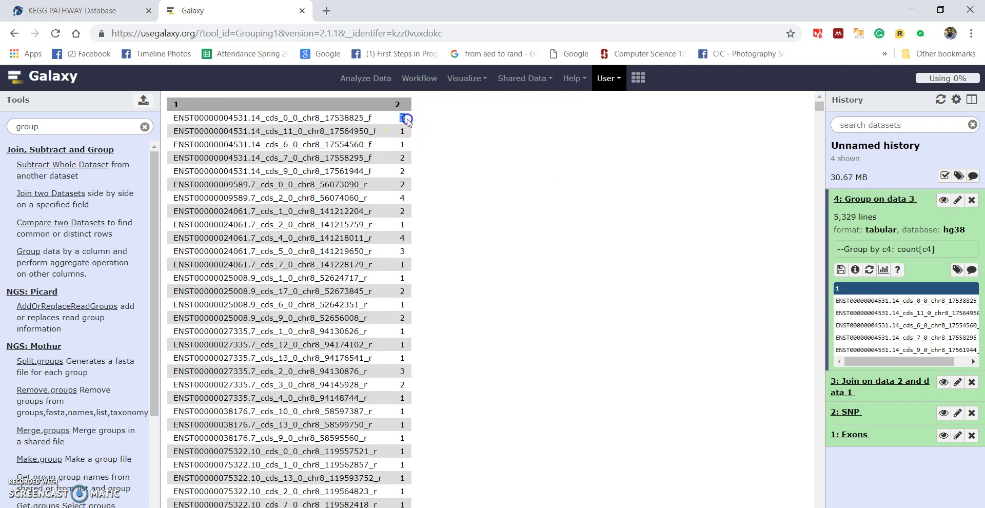
Run the Filter and Sort version of Sort on the grouped dataset by column 2, numerically in descending order
{"action": "double_click", "coordinate": [45, 130]}
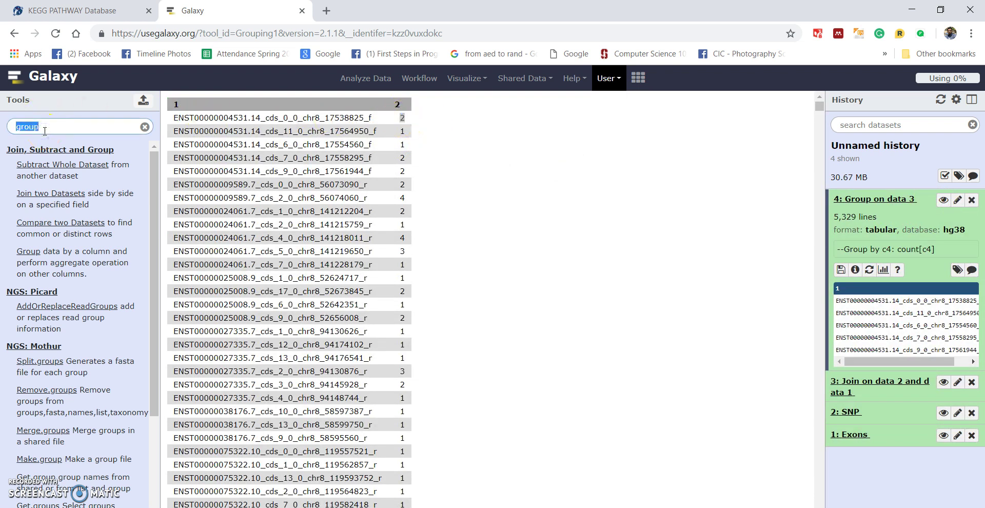
{"action": "type", "text": "sort"}
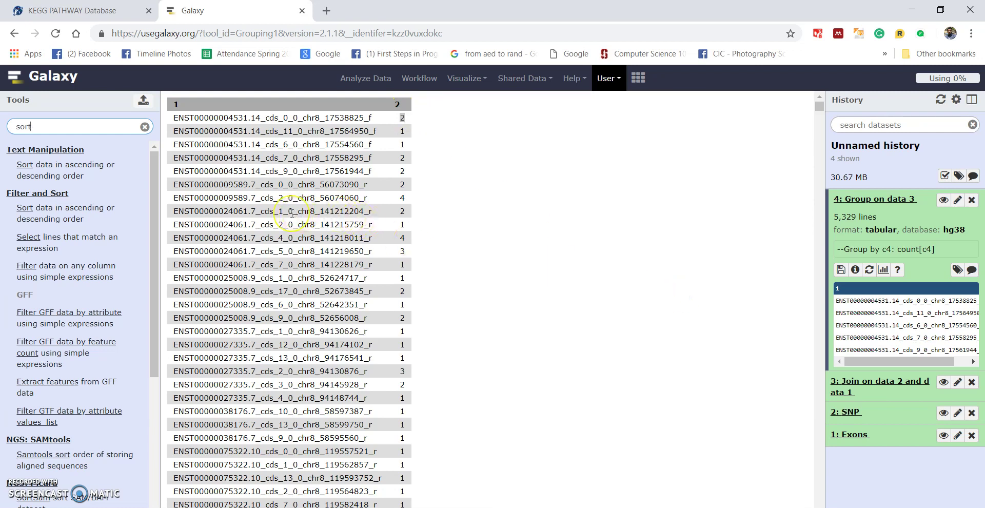
{"action": "left_click", "coordinate": [25, 167]}
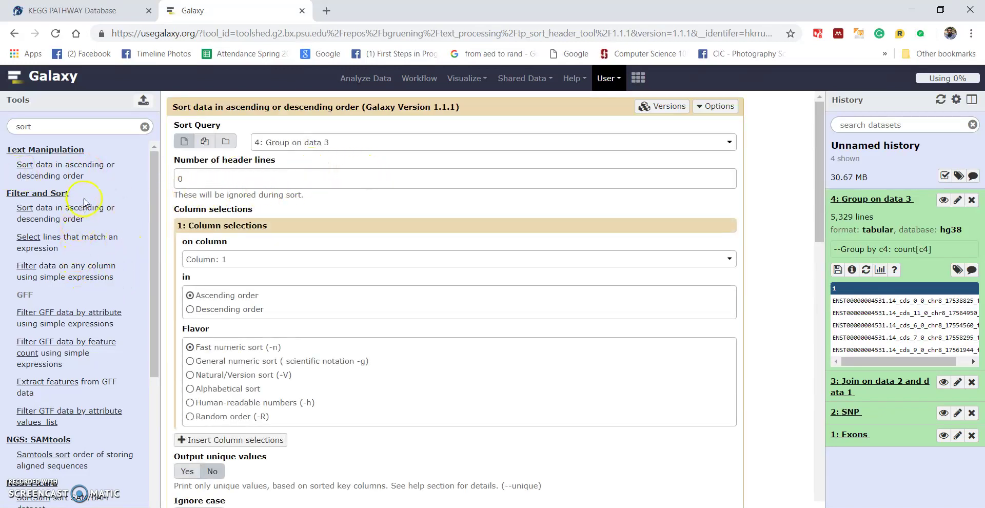
{"action": "left_click", "coordinate": [73, 210]}
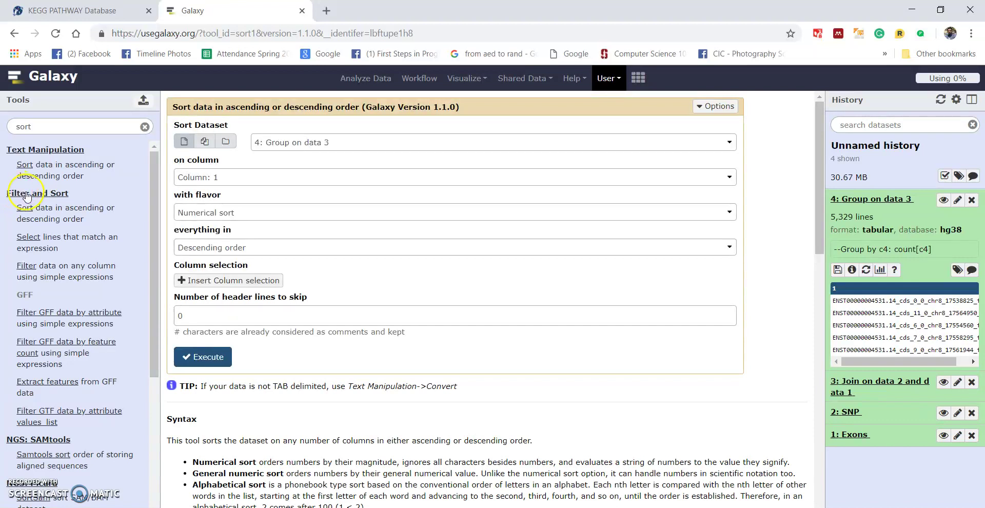
{"action": "left_click", "coordinate": [206, 185]}
{"action": "left_click", "coordinate": [222, 247]}
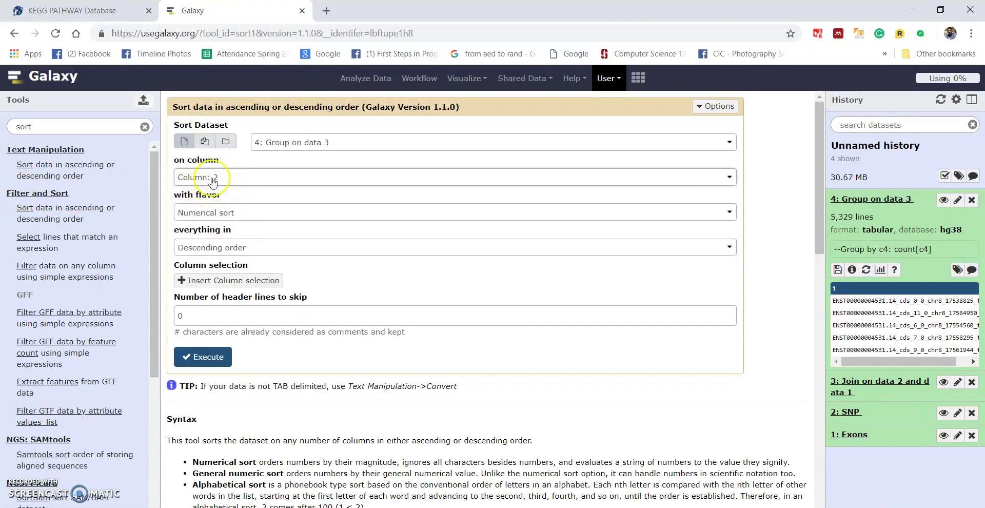
{"action": "left_click", "coordinate": [206, 355]}
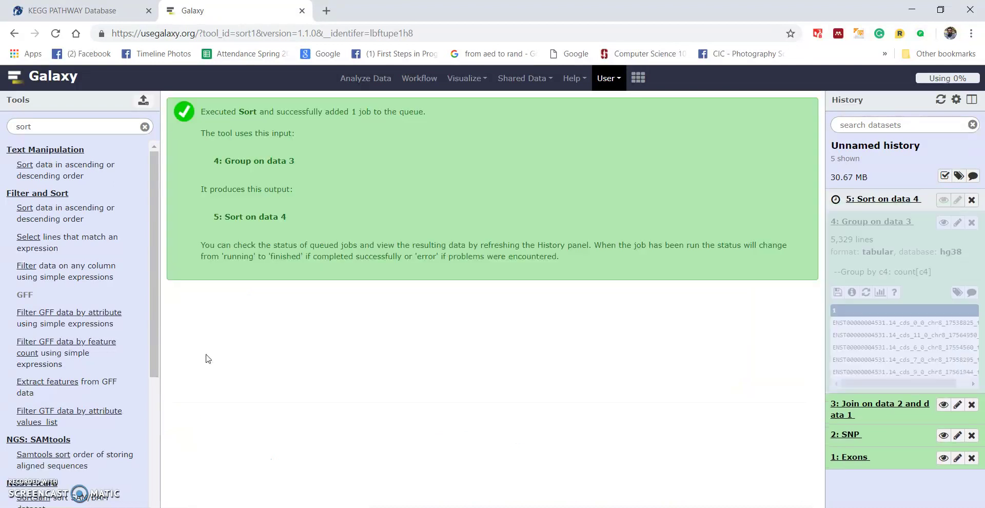
View the sorted dataset and examine which exons have the highest SNP counts
{"action": "left_click", "coordinate": [896, 200]}
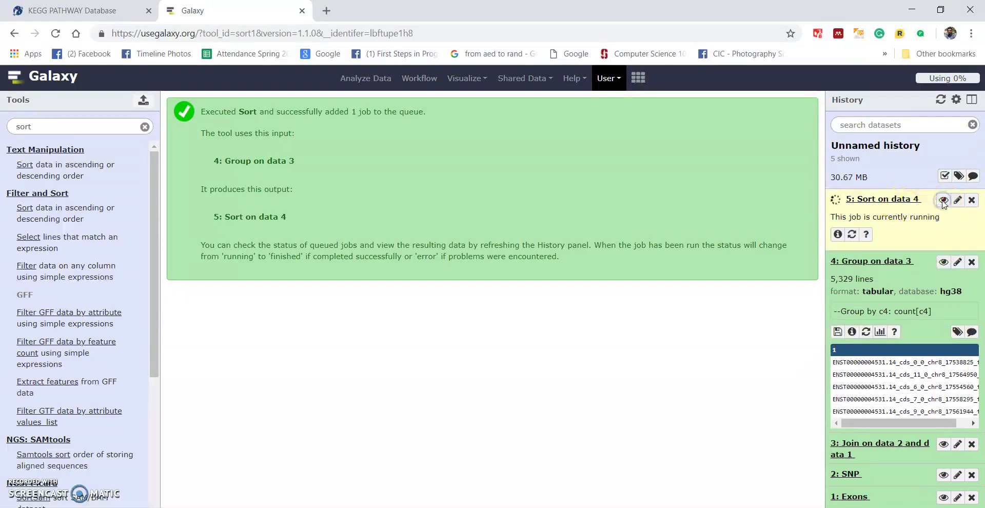
{"action": "left_click", "coordinate": [943, 200]}
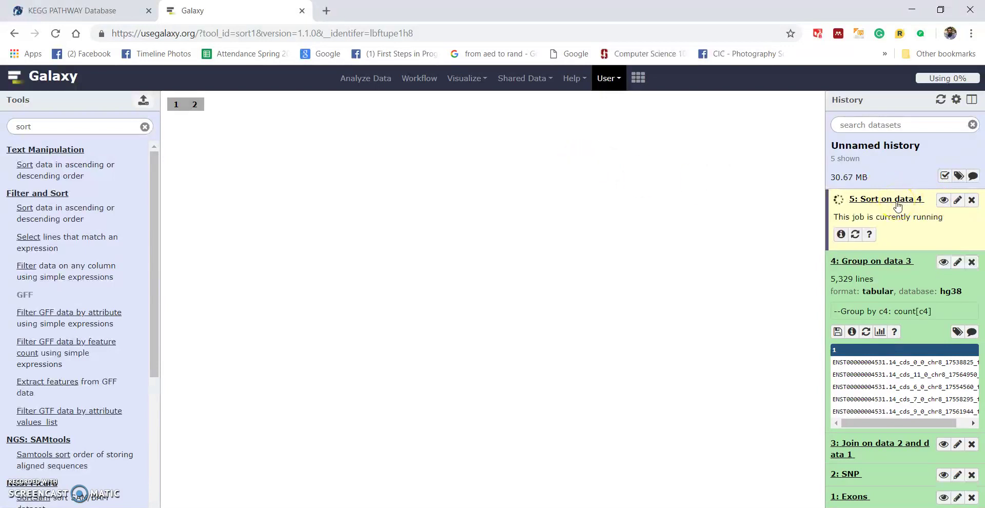
{"action": "left_click", "coordinate": [944, 263]}
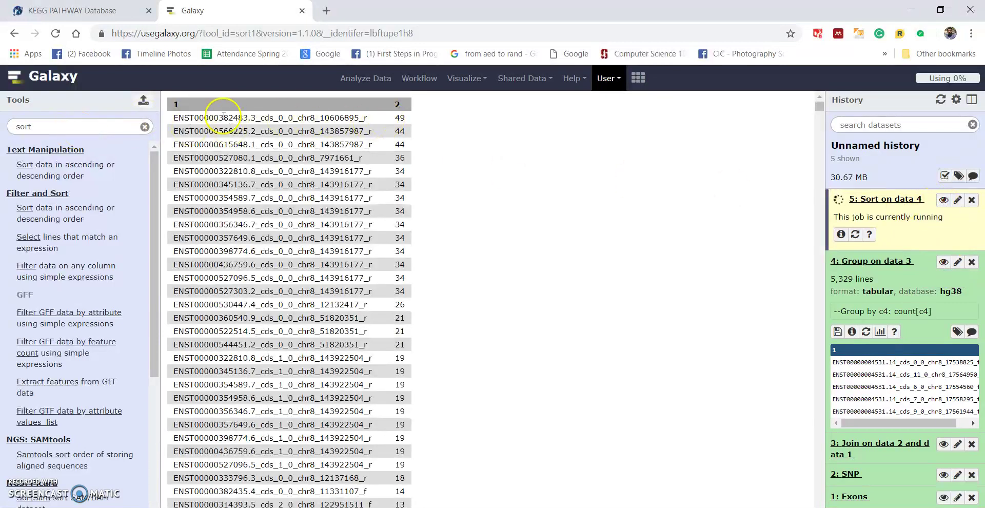
{"action": "triple_click", "coordinate": [223, 117]}
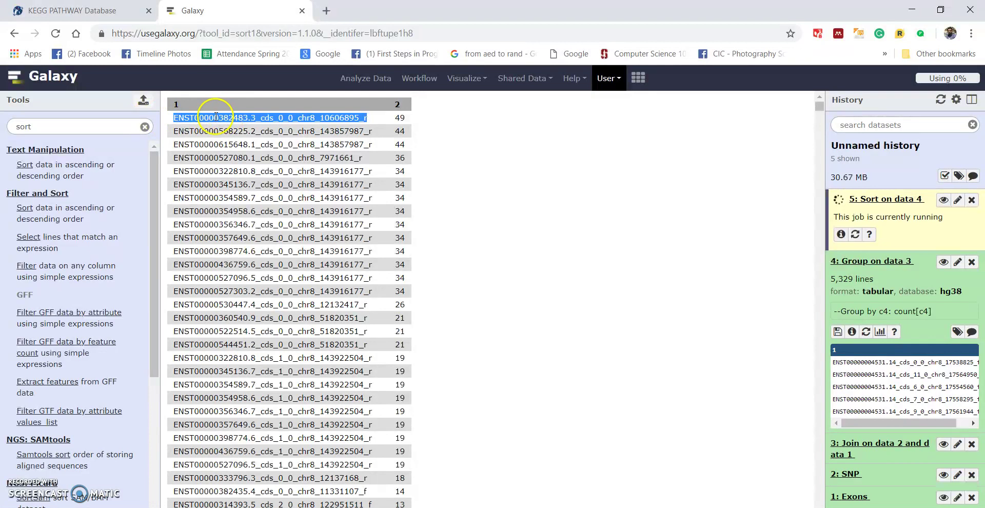
{"action": "double_click", "coordinate": [404, 118]}
{"action": "scroll", "coordinate": [398, 205], "scroll_direction": "down", "scroll_amount": 8}
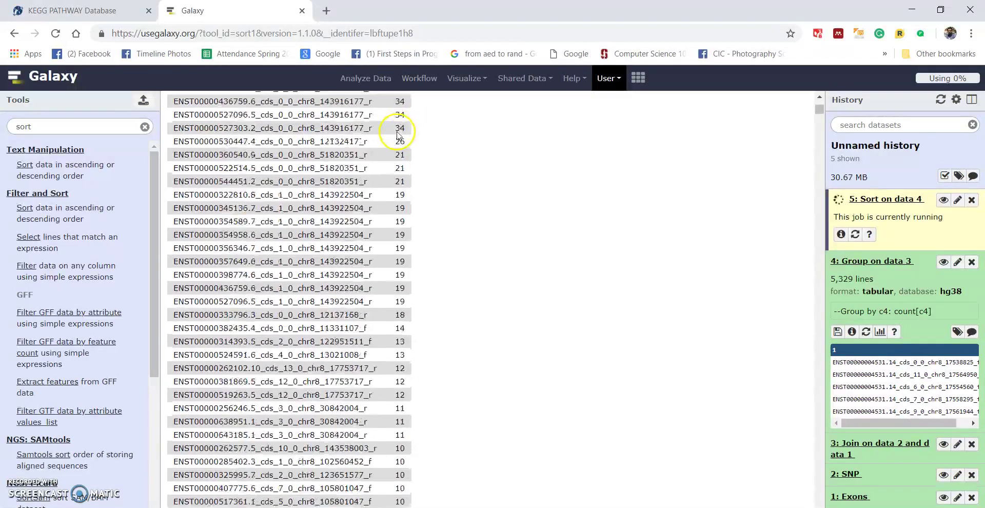
{"action": "scroll", "coordinate": [401, 226], "scroll_direction": "up", "scroll_amount": 7}
{"action": "scroll", "coordinate": [395, 223], "scroll_direction": "up", "scroll_amount": 2}
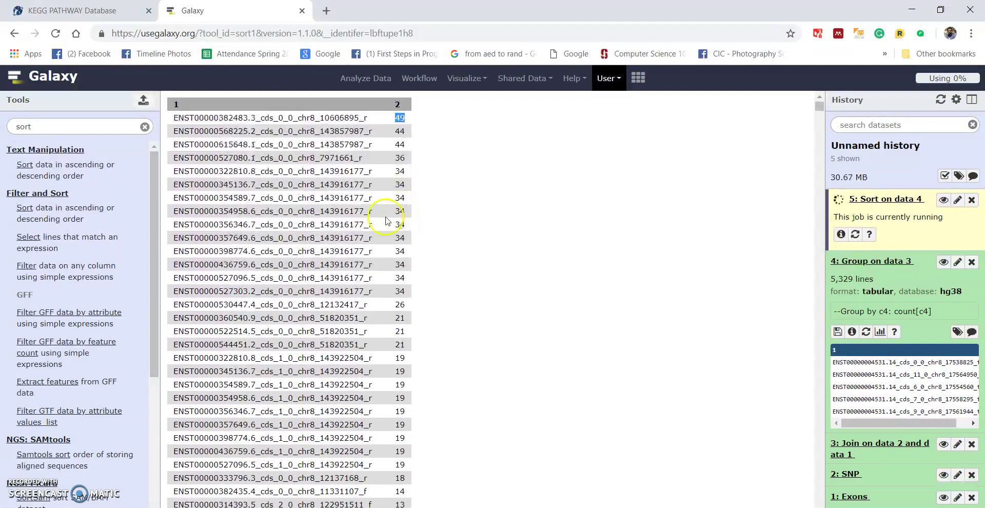
Run the Select first lines tool to extract the first 10 lines from the sorted dataset
{"action": "double_click", "coordinate": [53, 126]}
{"action": "type", "text": "sel"}
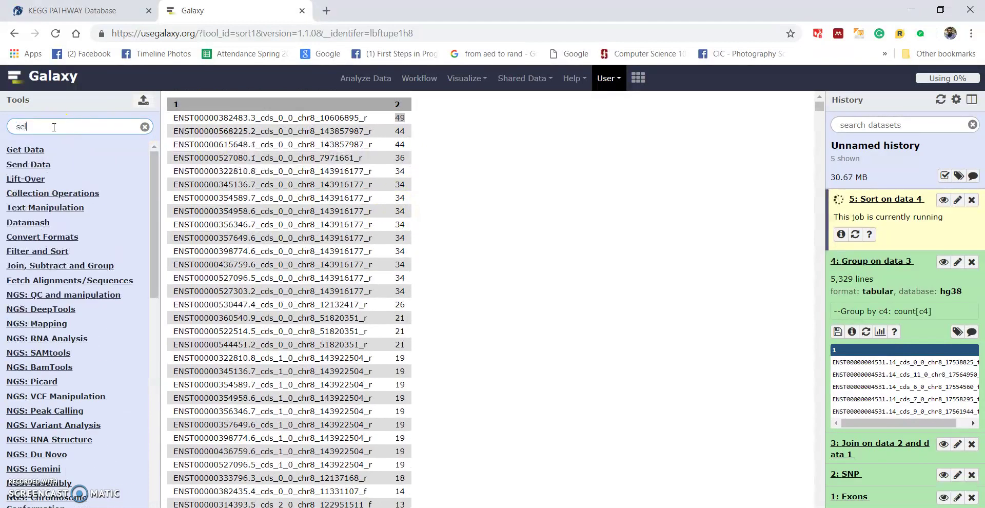
{"action": "type", "text": "ect fi"}
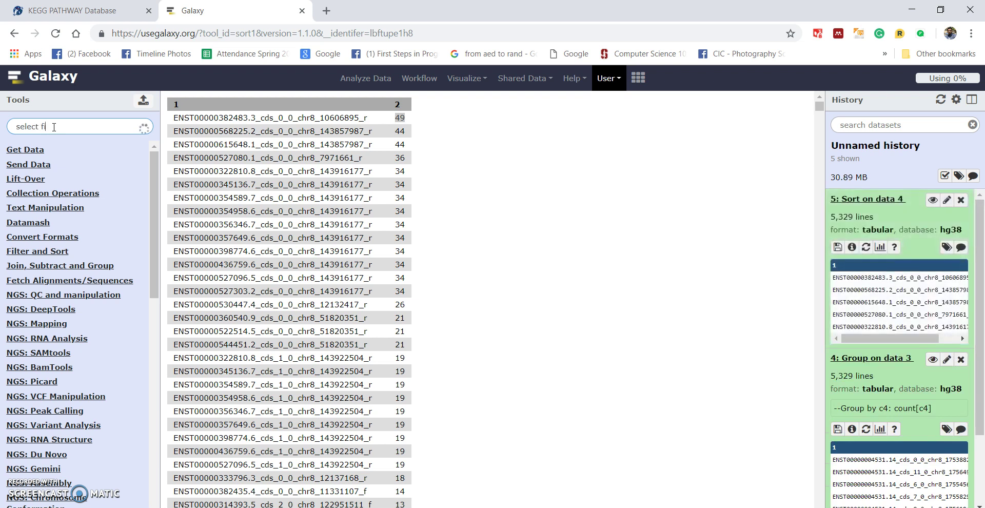
{"action": "type", "text": "rst"}
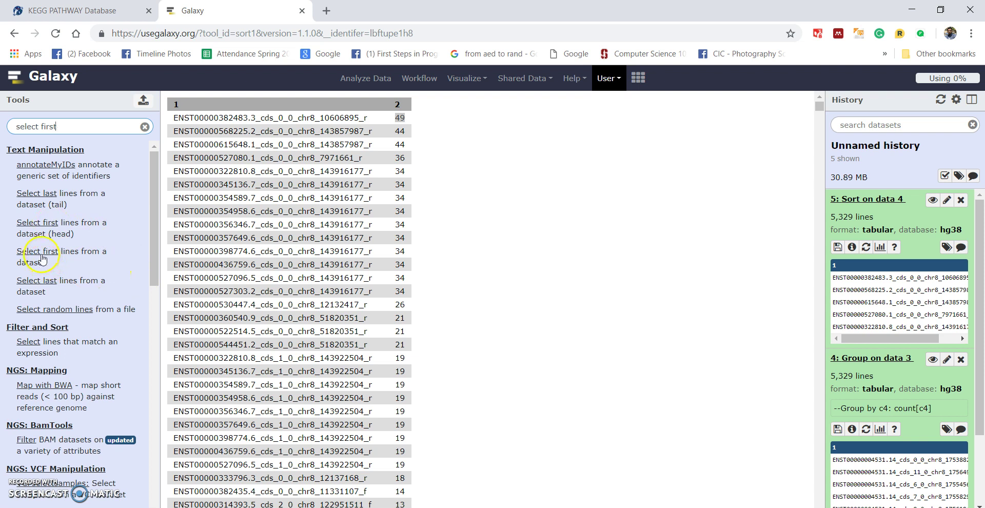
{"action": "left_click", "coordinate": [42, 259]}
{"action": "left_click", "coordinate": [196, 141]}
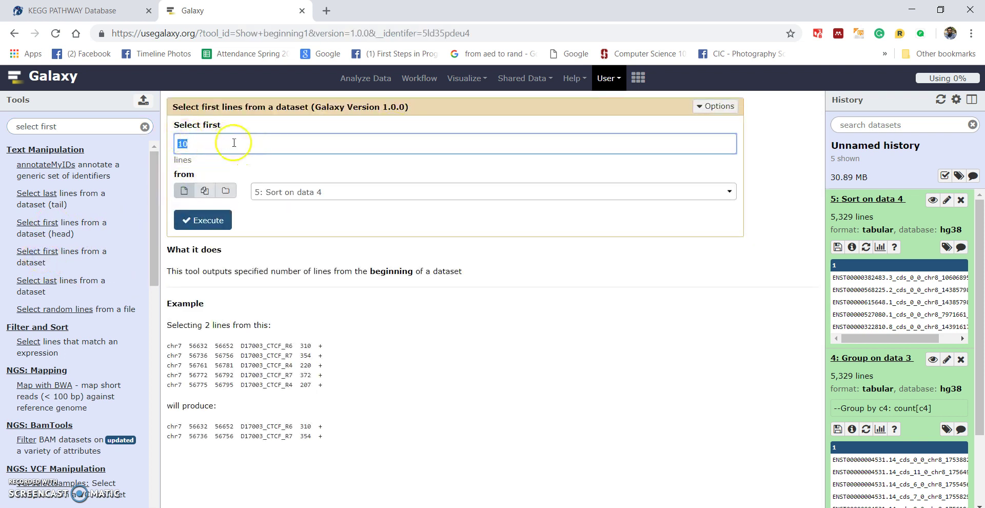
{"action": "left_click", "coordinate": [202, 220]}
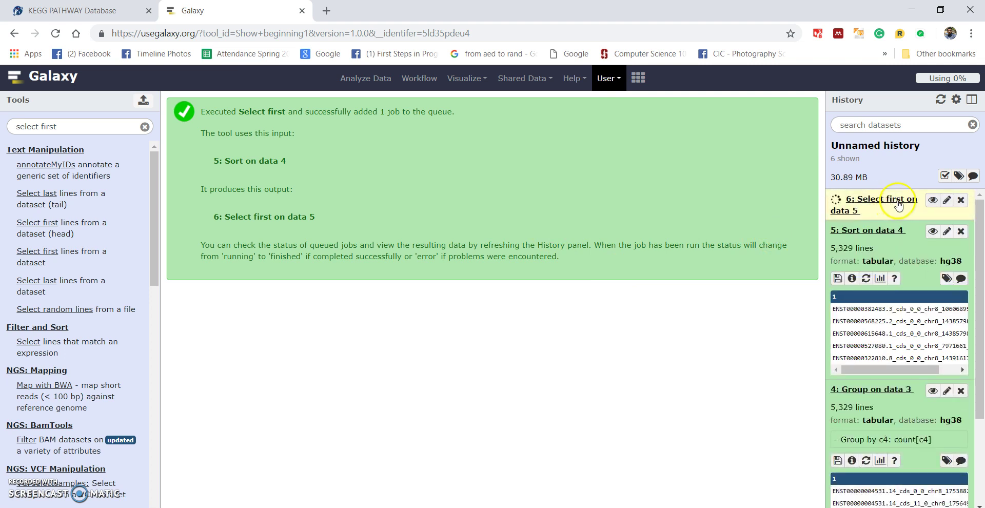
View the Select first output and examine the ten exons, especially the top exon's ID and its SNP count
{"action": "left_click", "coordinate": [931, 200]}
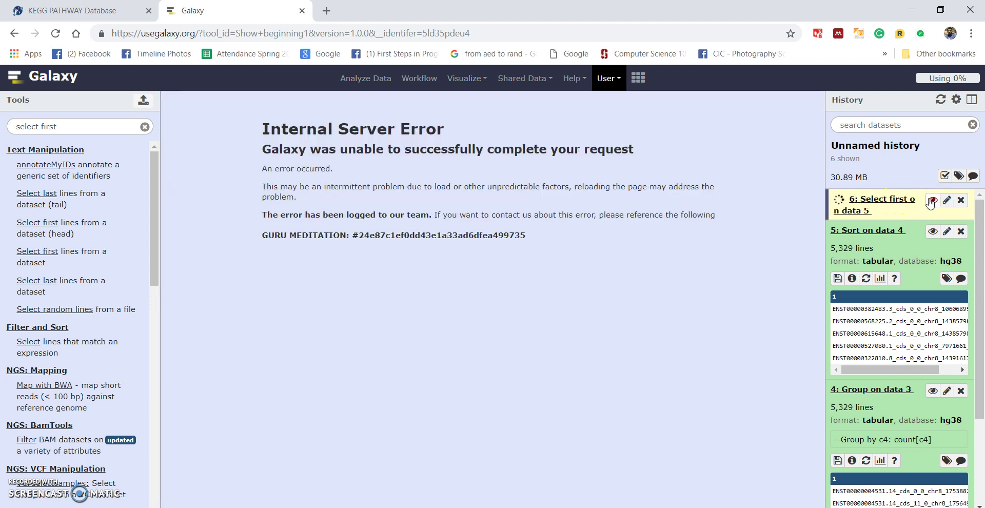
{"action": "left_click", "coordinate": [931, 200]}
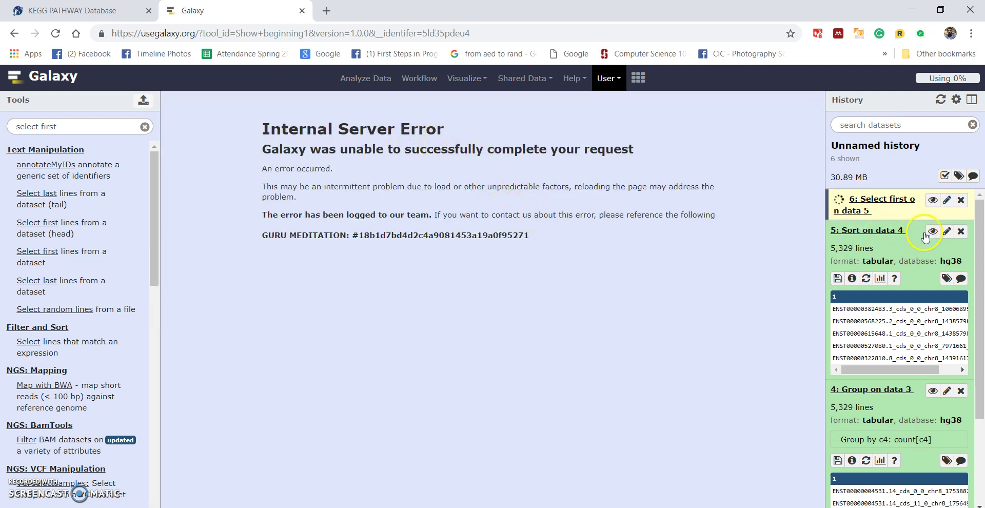
{"action": "left_click", "coordinate": [933, 200]}
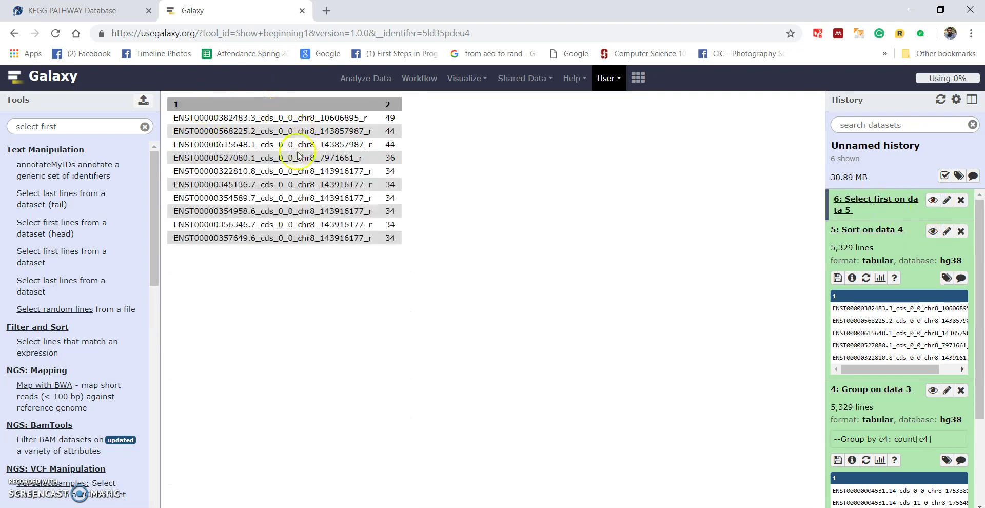
{"action": "left_click_drag", "start_coordinate": [175, 119], "coordinate": [301, 253]}
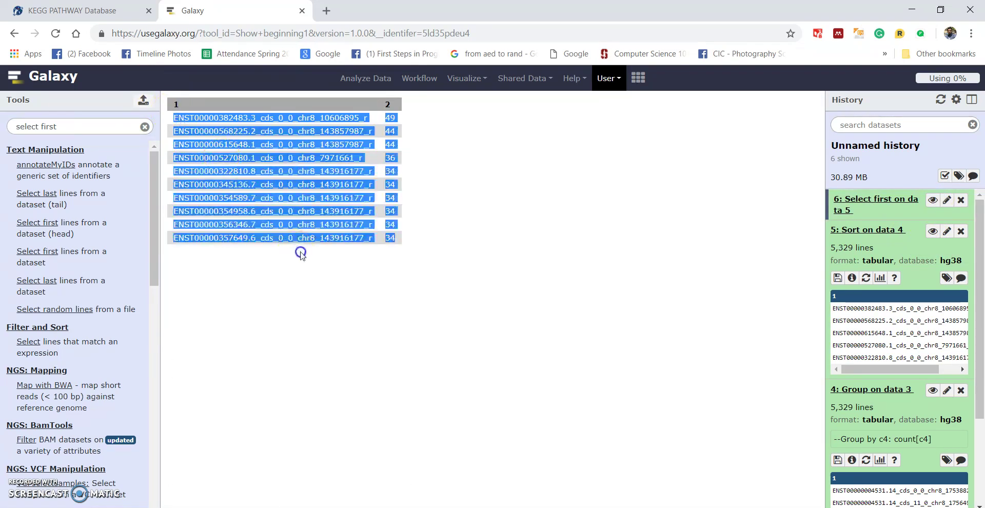
{"action": "left_click", "coordinate": [329, 119]}
{"action": "double_click", "coordinate": [329, 118]}
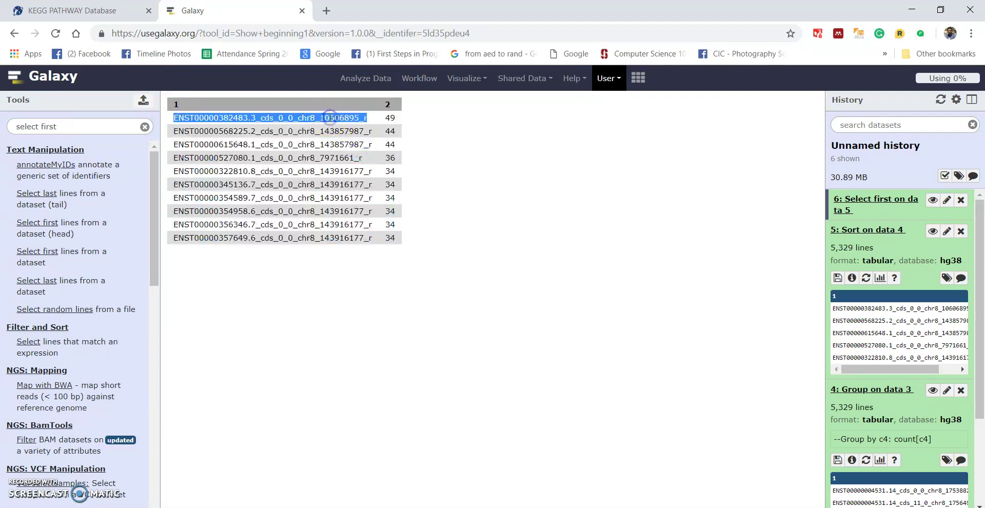
{"action": "double_click", "coordinate": [392, 118]}
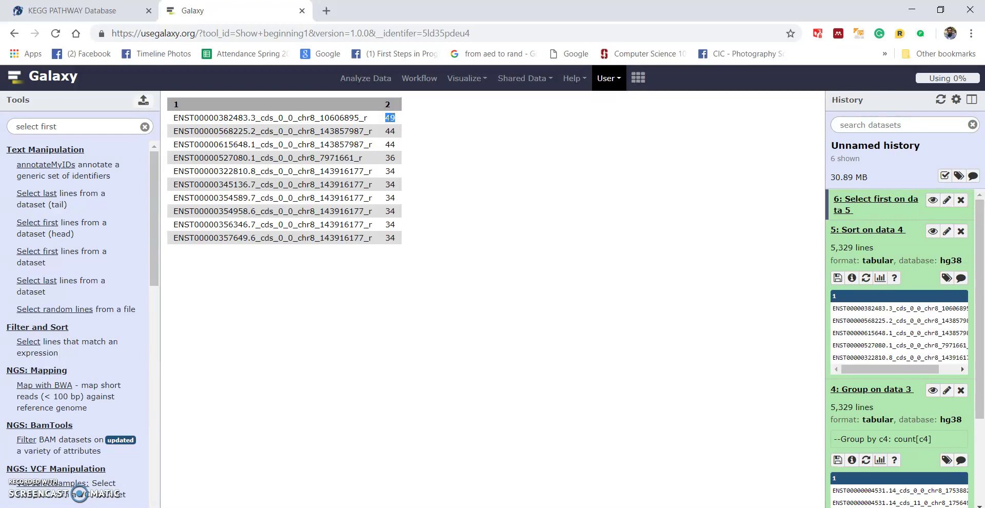
{"action": "double_click", "coordinate": [388, 118]}
{"action": "double_click", "coordinate": [324, 119]}
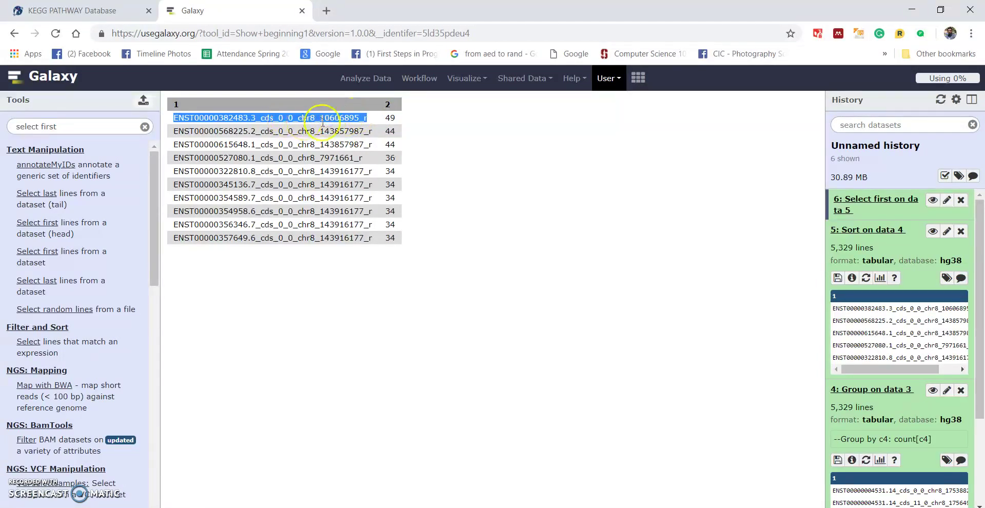
{"action": "left_click_drag", "start_coordinate": [387, 117], "coordinate": [396, 119]}
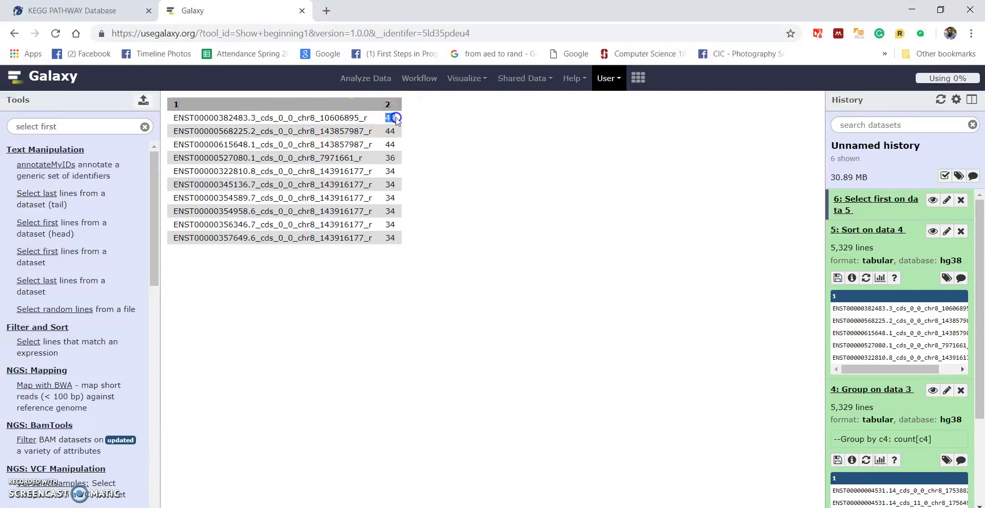
{"action": "double_click", "coordinate": [330, 118]}
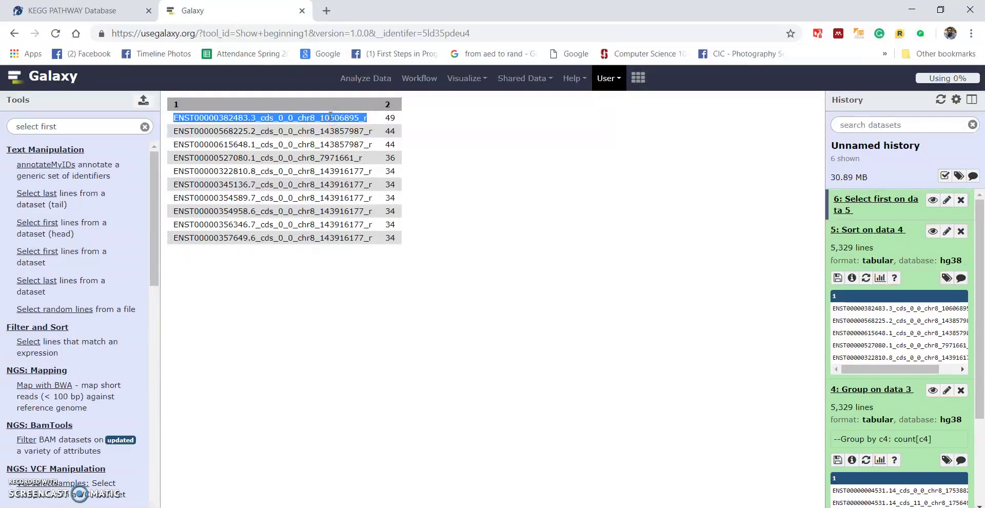
Search the tools for "join" and open the Join two files tool under Text Manipulation
{"action": "triple_click", "coordinate": [92, 126]}
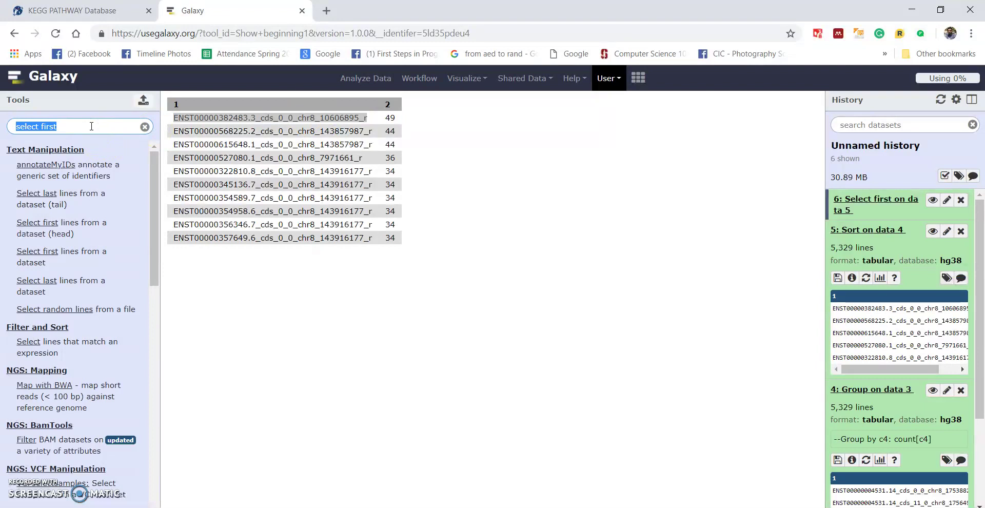
{"action": "type", "text": "jpo"}
{"action": "key", "text": "BackSpace"}
{"action": "key", "text": "BackSpace"}
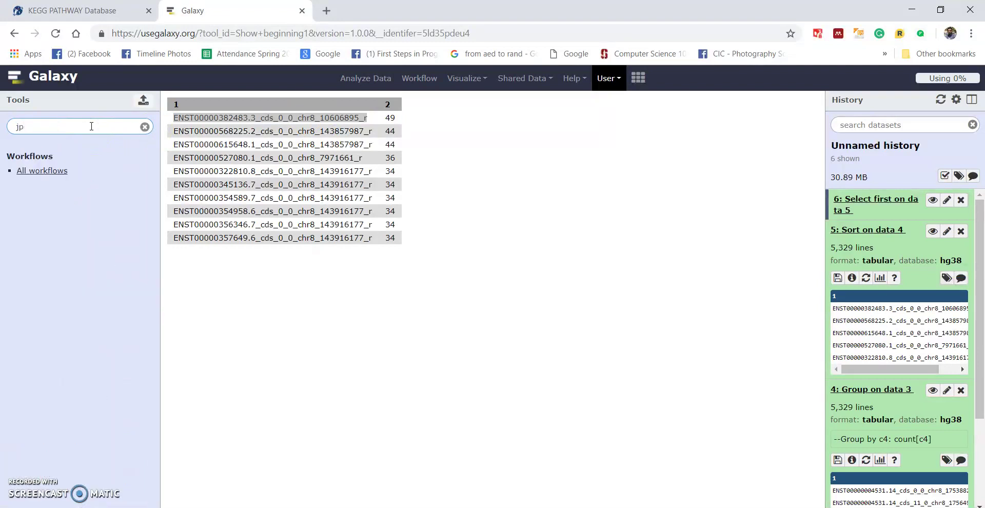
{"action": "type", "text": "ion"}
{"action": "key", "text": "BackSpace"}
{"action": "key", "text": "BackSpace"}
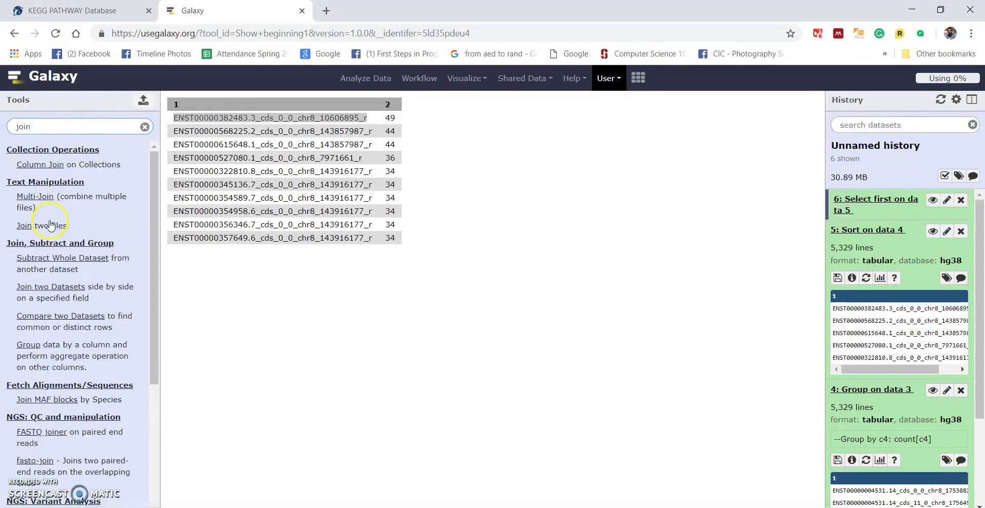
{"action": "left_click", "coordinate": [33, 226]}
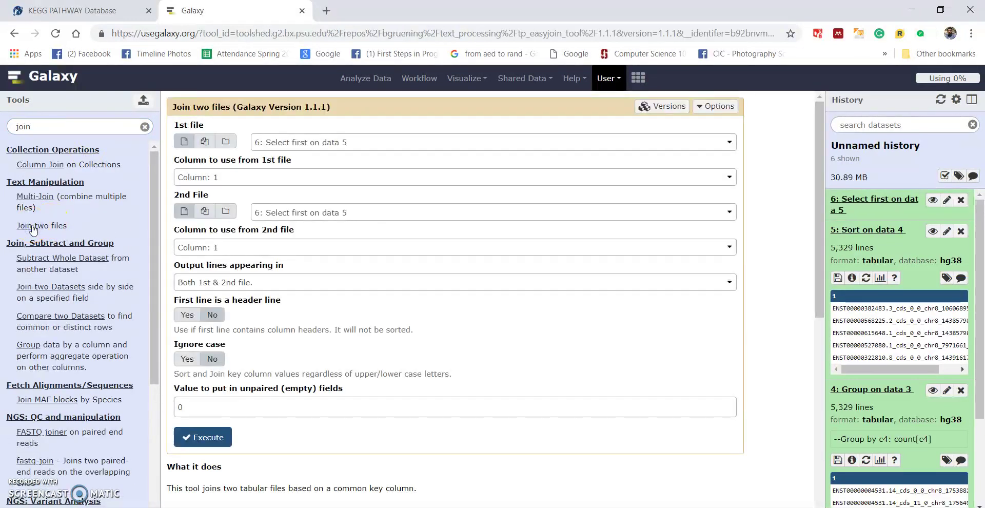
Set the join's 1st file to Select first on data 5, keeping column 1, and its 2nd file to Exons
{"action": "left_click", "coordinate": [297, 143]}
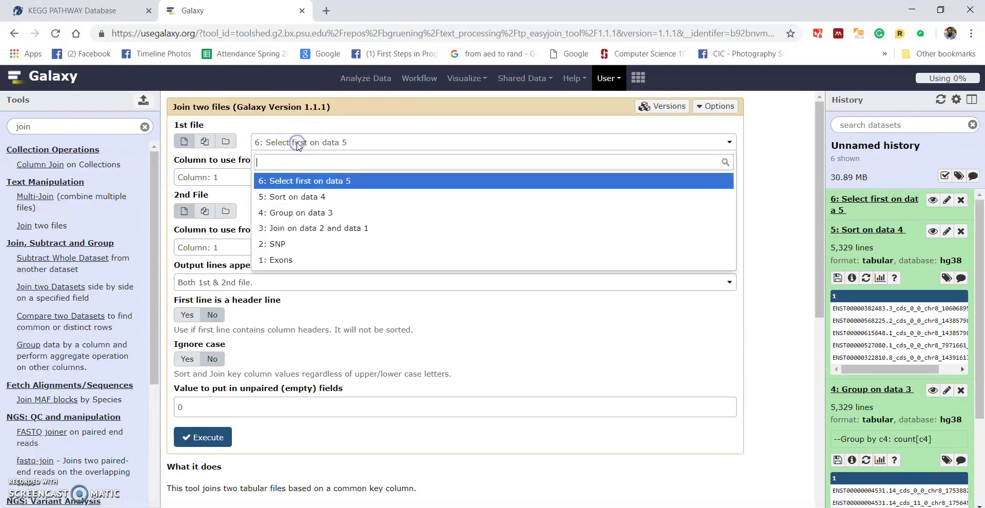
{"action": "left_click", "coordinate": [317, 182]}
{"action": "left_click", "coordinate": [286, 212]}
{"action": "left_click", "coordinate": [301, 330]}
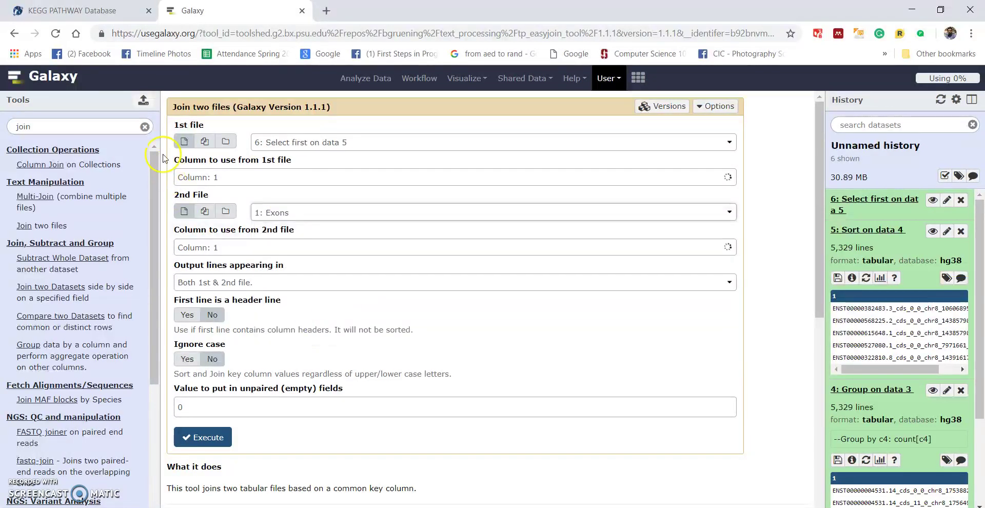
{"action": "left_click", "coordinate": [215, 178]}
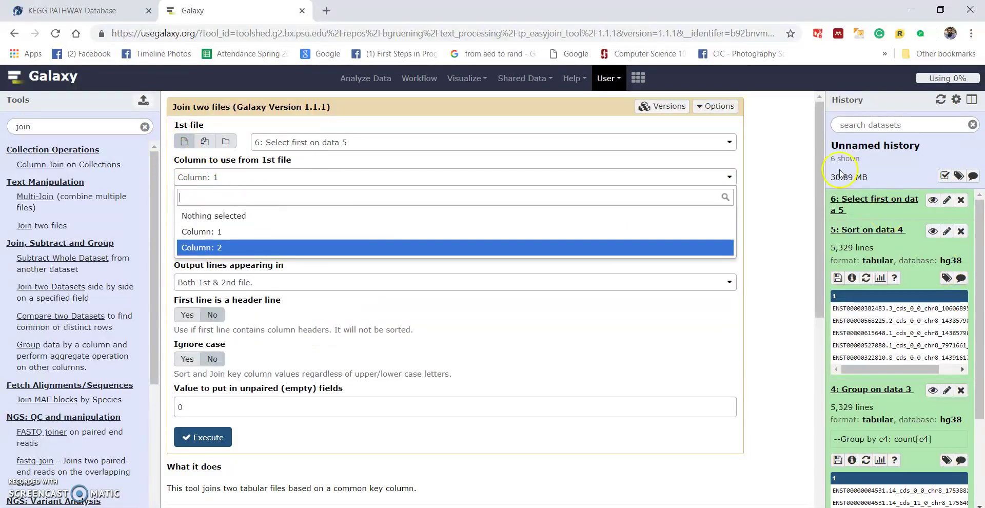
Preview the Select first and Exons datasets in the history to check their exon ID columns, collapsing the Sort and Group entries
{"action": "left_click", "coordinate": [880, 201]}
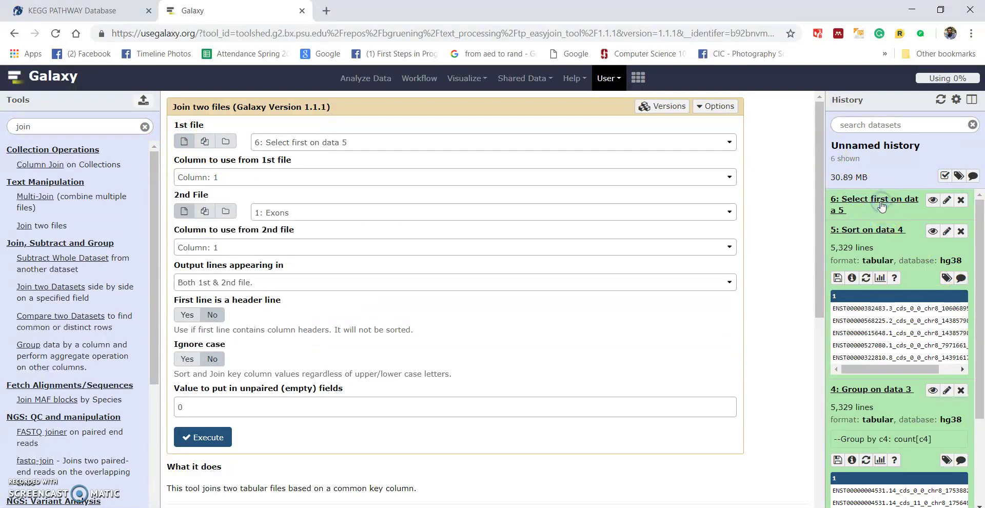
{"action": "double_click", "coordinate": [849, 287]}
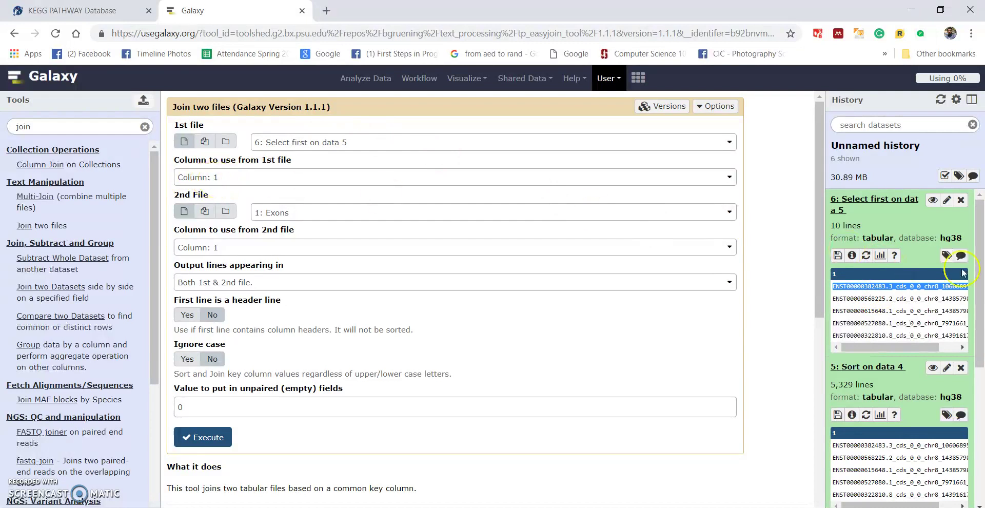
{"action": "left_click", "coordinate": [882, 206]}
{"action": "scroll", "coordinate": [872, 359], "scroll_direction": "down", "scroll_amount": 3}
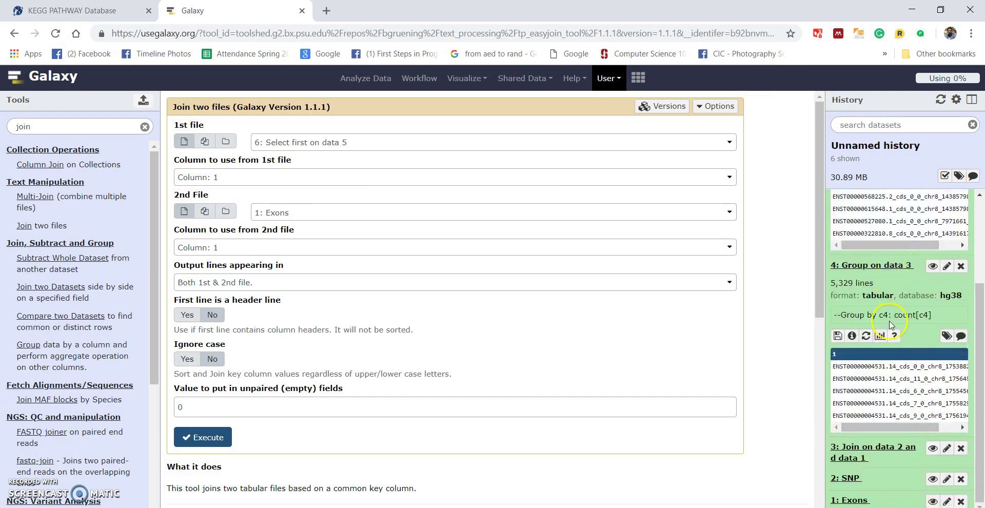
{"action": "left_click", "coordinate": [850, 497]}
{"action": "left_click", "coordinate": [861, 275]}
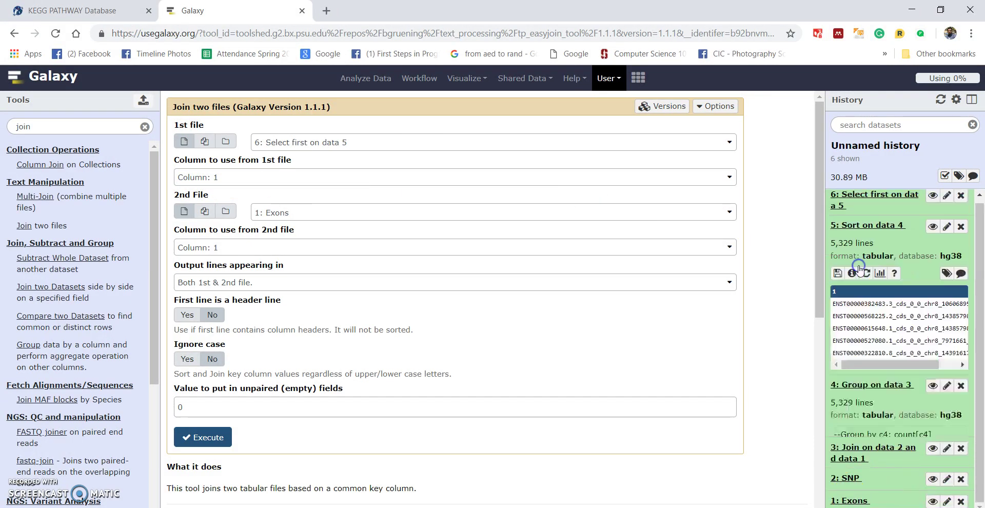
{"action": "left_click", "coordinate": [871, 227]}
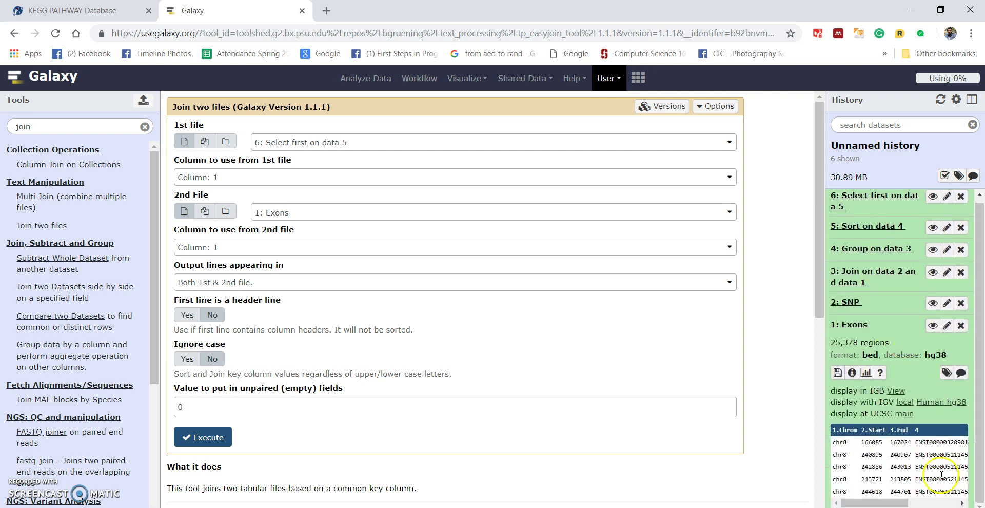
Set the column used from the 2nd file to column 4 and run the join
{"action": "left_click", "coordinate": [274, 246]}
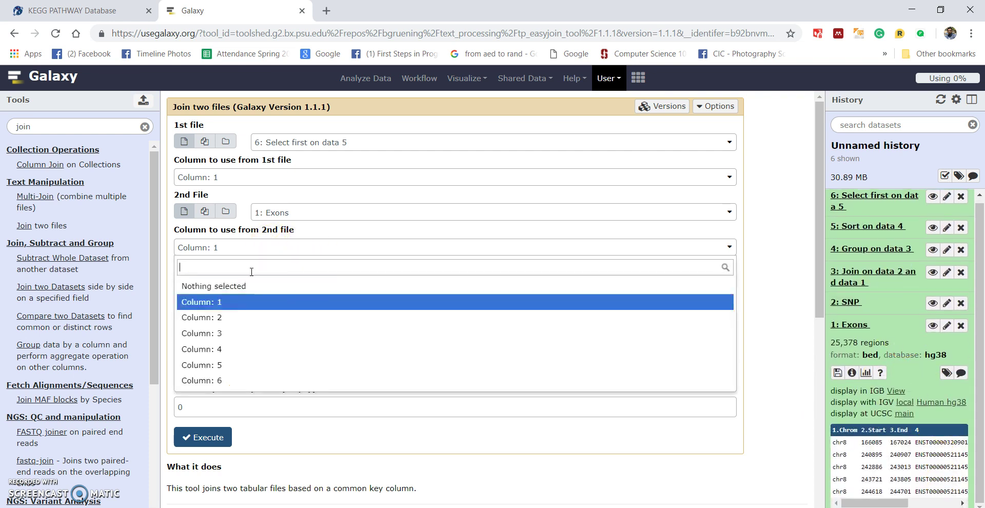
{"action": "left_click", "coordinate": [213, 345]}
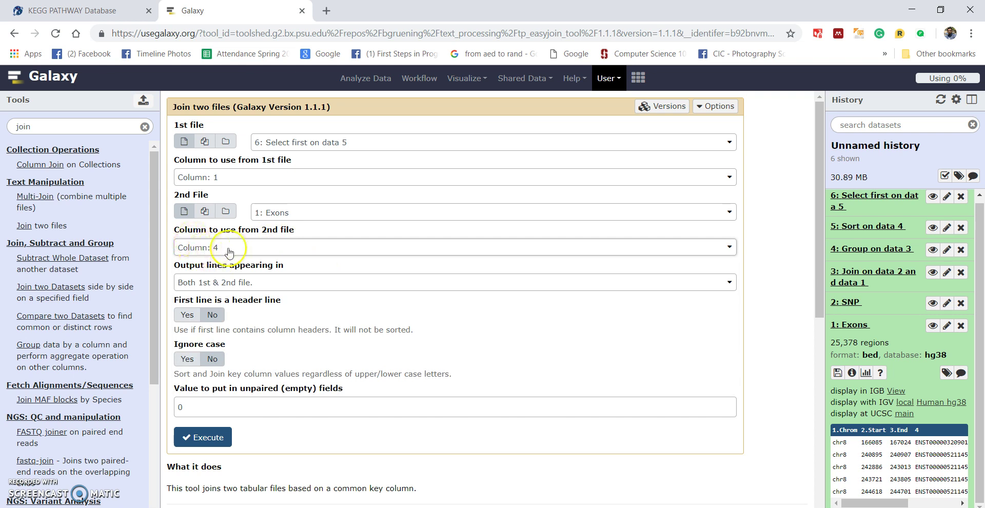
{"action": "left_click", "coordinate": [203, 433]}
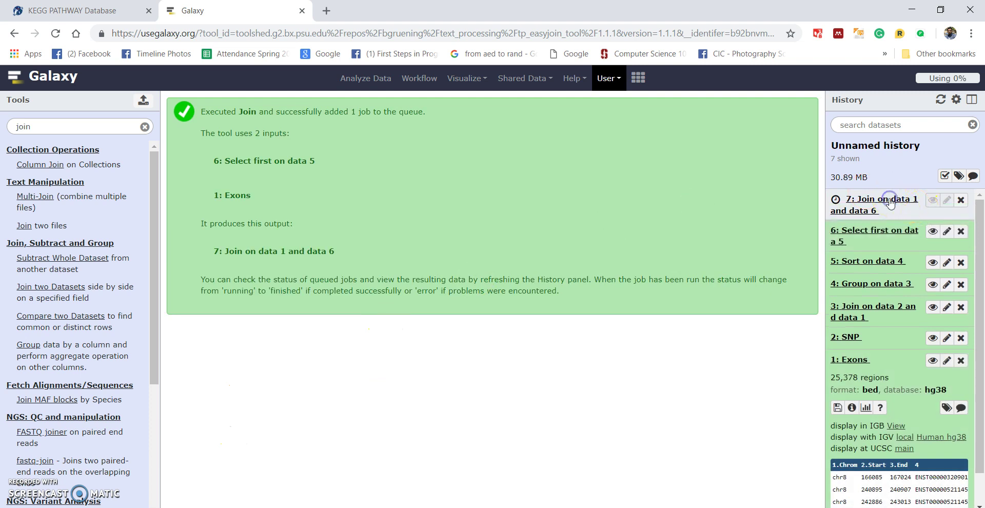
View the new join output and examine the SNP count and coordinates of exon ENST00000382483.3_cds_0_0_chr8_10606895_r
{"action": "left_click", "coordinate": [890, 203]}
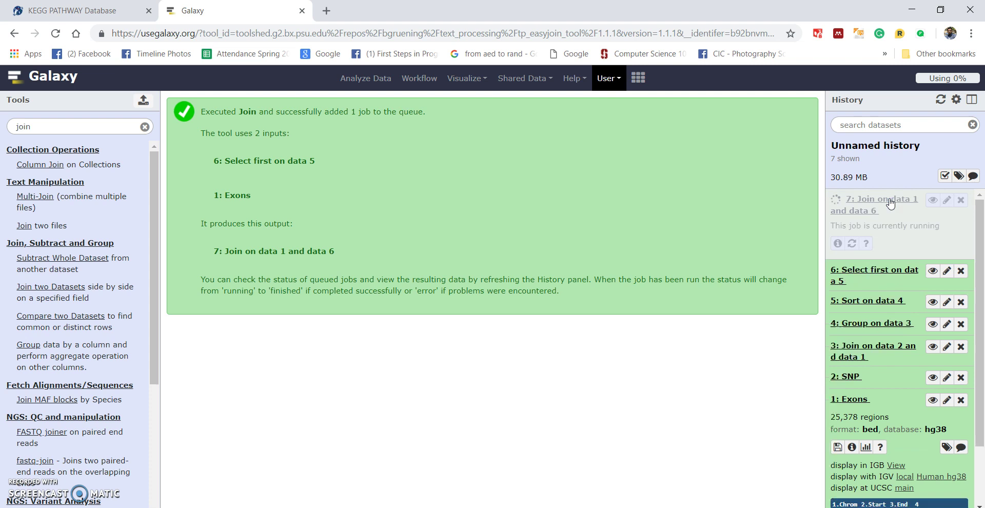
{"action": "left_click", "coordinate": [932, 201]}
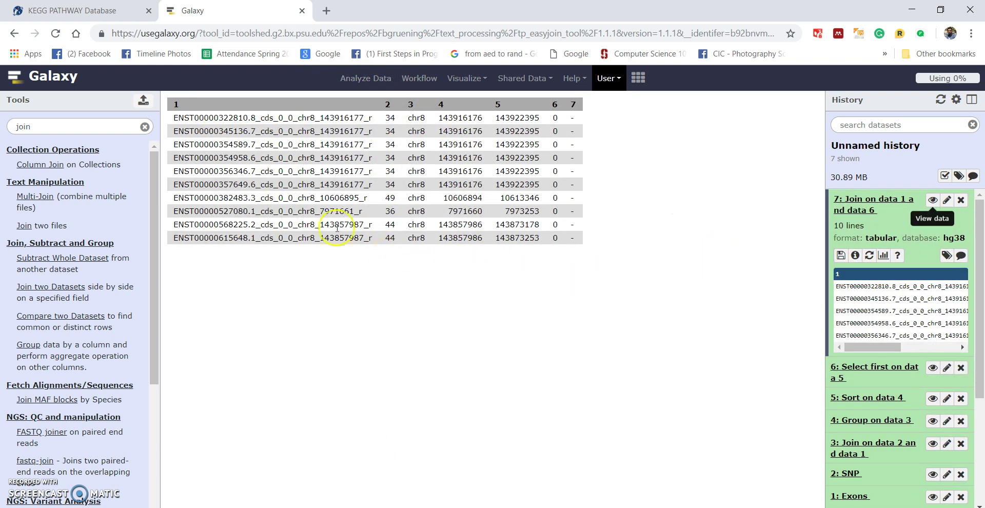
{"action": "double_click", "coordinate": [298, 198]}
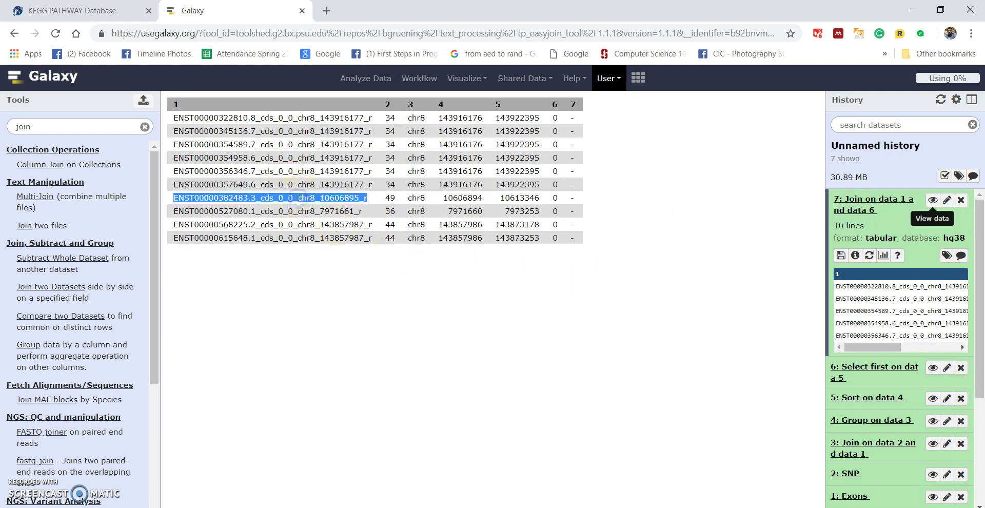
{"action": "left_click", "coordinate": [391, 197]}
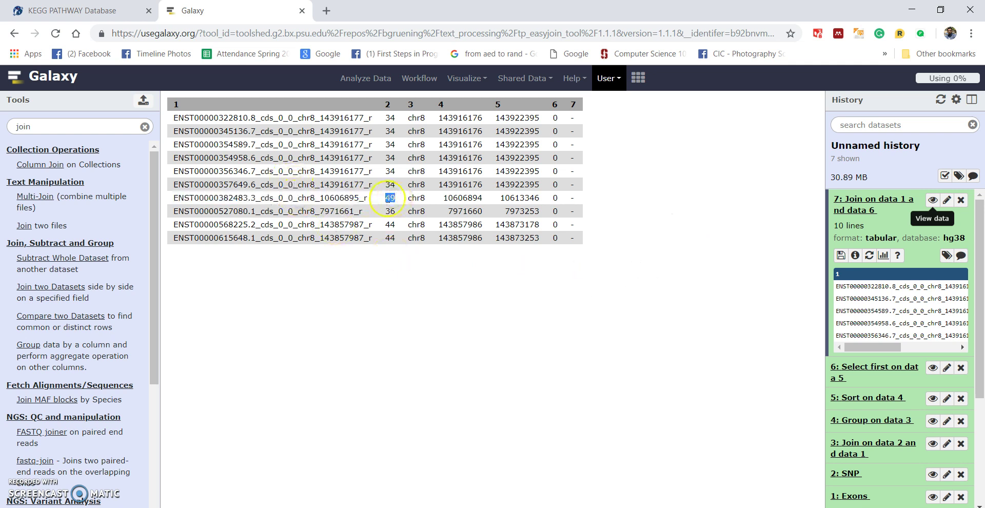
{"action": "left_click_drag", "start_coordinate": [452, 199], "coordinate": [584, 200]}
{"action": "left_click", "coordinate": [583, 200]}
{"action": "double_click", "coordinate": [263, 199]}
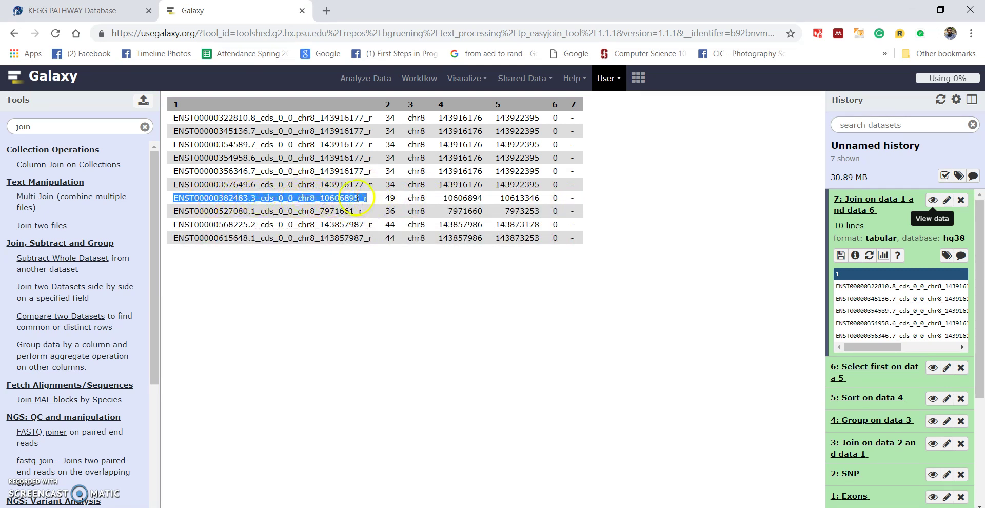
Copy the exon ID ENST00000382483.3_cds_0_0_chr8_10606895_r and view the Join on data 2 and data 1 dataset
{"action": "right_click", "coordinate": [282, 200]}
{"action": "left_click", "coordinate": [307, 210]}
{"action": "left_click", "coordinate": [886, 449]}
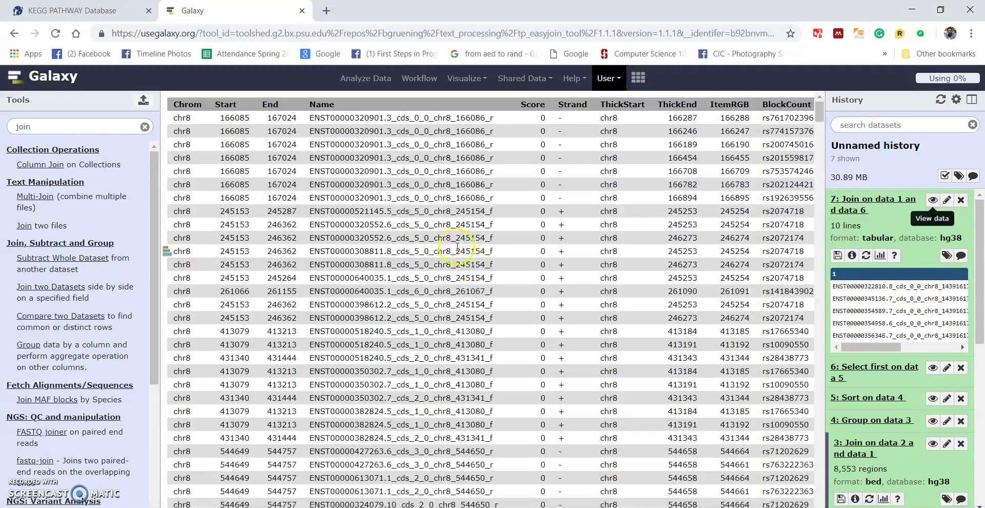
Search the displayed join dataset for the copied exon ID, then for its shortened form ENST00000382483.3
{"action": "left_click", "coordinate": [411, 196]}
{"action": "key", "text": "ctrl+f"}
{"action": "key", "text": "ctrl+v"}
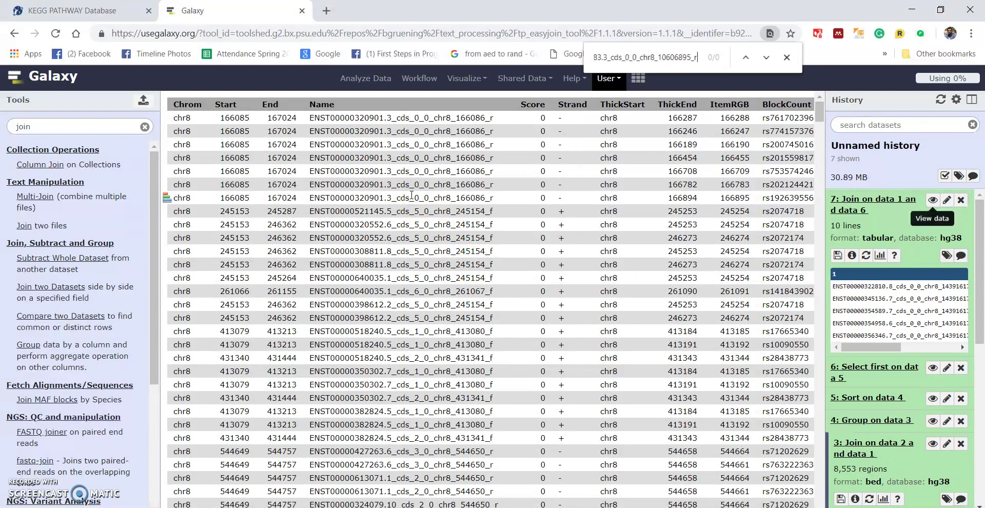
{"action": "key", "text": "BackSpace"}
{"action": "key", "text": "BackSpace"}
{"action": "key", "text": "BackSpace"}
{"action": "key", "text": "BackSpace"}
{"action": "key", "text": "BackSpace"}
{"action": "key", "text": "BackSpace"}
{"action": "key", "text": "BackSpace"}
{"action": "key", "text": "BackSpace"}
{"action": "key", "text": "BackSpace"}
{"action": "key", "text": "BackSpace"}
{"action": "key", "text": "BackSpace"}
{"action": "key", "text": "BackSpace"}
{"action": "key", "text": "BackSpace"}
{"action": "key", "text": "BackSpace"}
{"action": "key", "text": "BackSpace"}
{"action": "key", "text": "BackSpace"}
{"action": "key", "text": "BackSpace"}
{"action": "key", "text": "BackSpace"}
{"action": "key", "text": "BackSpace"}
{"action": "key", "text": "BackSpace"}
{"action": "key", "text": "BackSpace"}
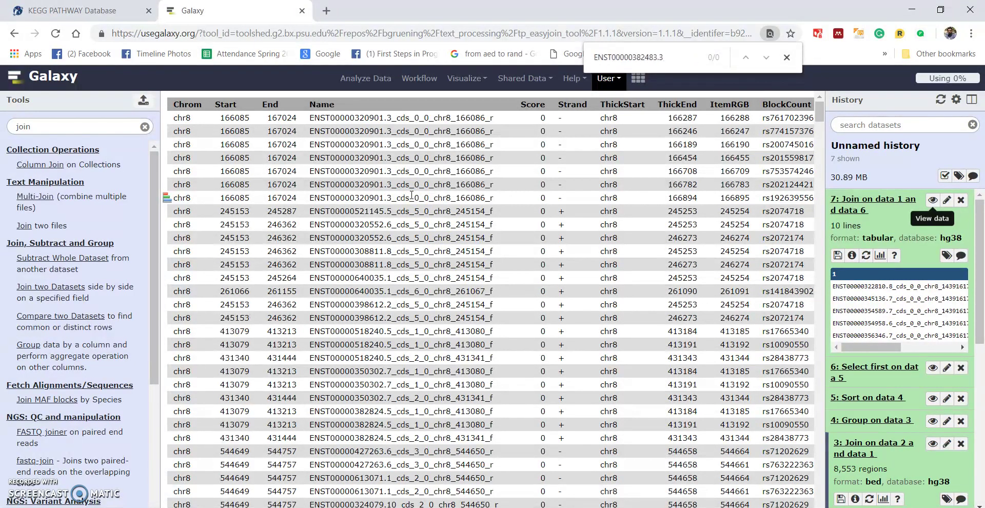
{"action": "scroll", "coordinate": [390, 159], "scroll_direction": "down", "scroll_amount": 3}
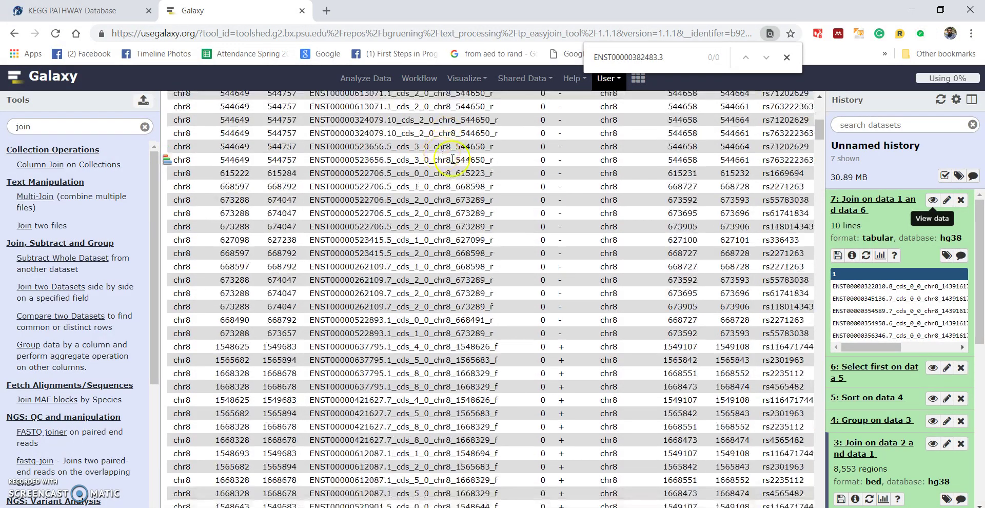
{"action": "scroll", "coordinate": [665, 310], "scroll_direction": "up", "scroll_amount": 3}
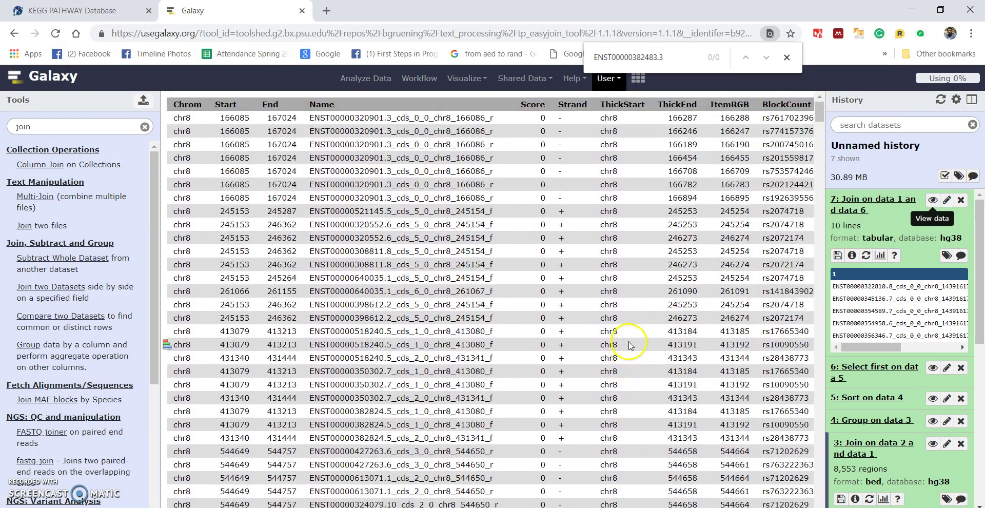
Download the Join on data 2 and data 1 dataset
{"action": "left_click", "coordinate": [842, 499]}
{"action": "left_click", "coordinate": [819, 113]}
{"action": "mouse_move", "coordinate": [820, 113]}
{"action": "left_mouse_down"}
{"action": "mouse_move", "coordinate": [832, 265]}
{"action": "mouse_move", "coordinate": [831, 114]}
{"action": "left_mouse_up"}
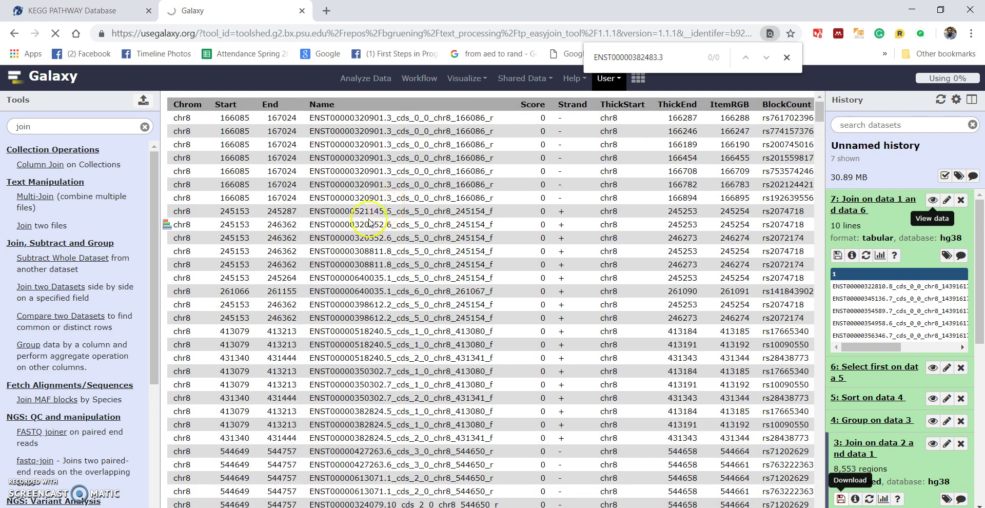
Look through the displayed exon and SNP rows and save the Join on data 2 and data 1 dataset as a file
{"action": "scroll", "coordinate": [386, 159], "scroll_direction": "down", "scroll_amount": 1}
{"action": "scroll", "coordinate": [374, 256], "scroll_direction": "down", "scroll_amount": 6}
{"action": "scroll", "coordinate": [377, 311], "scroll_direction": "down", "scroll_amount": 6}
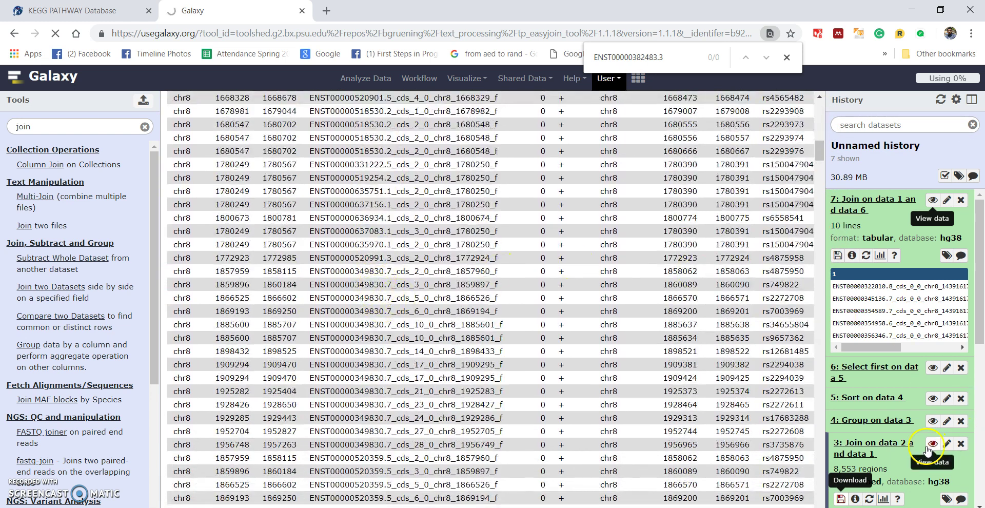
{"action": "left_click", "coordinate": [840, 499]}
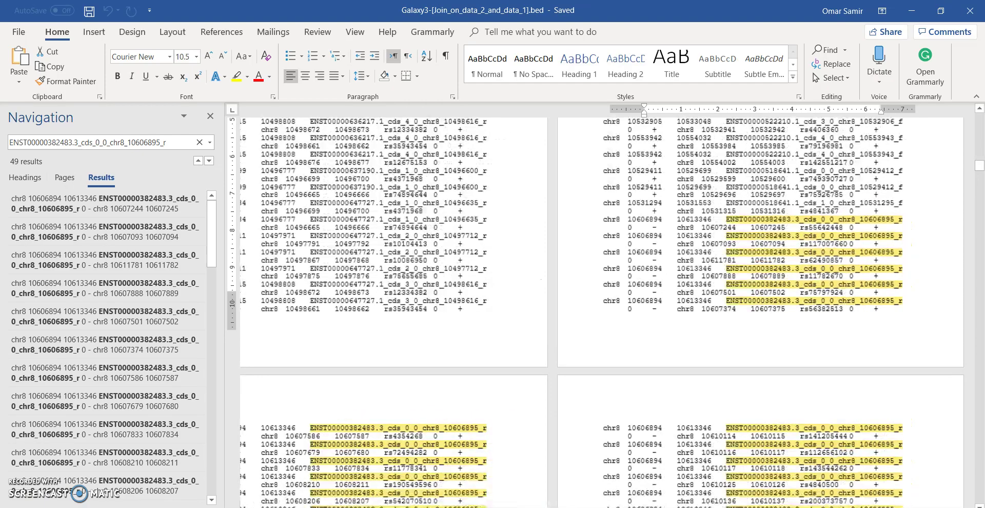
Switch to the downloaded join file in Word and examine the SNP IDs listed for exon ENST00000382483.3_cds_0_0_chr8_10606895_r
{"action": "scroll", "coordinate": [643, 246], "scroll_direction": "down", "scroll_amount": 5}
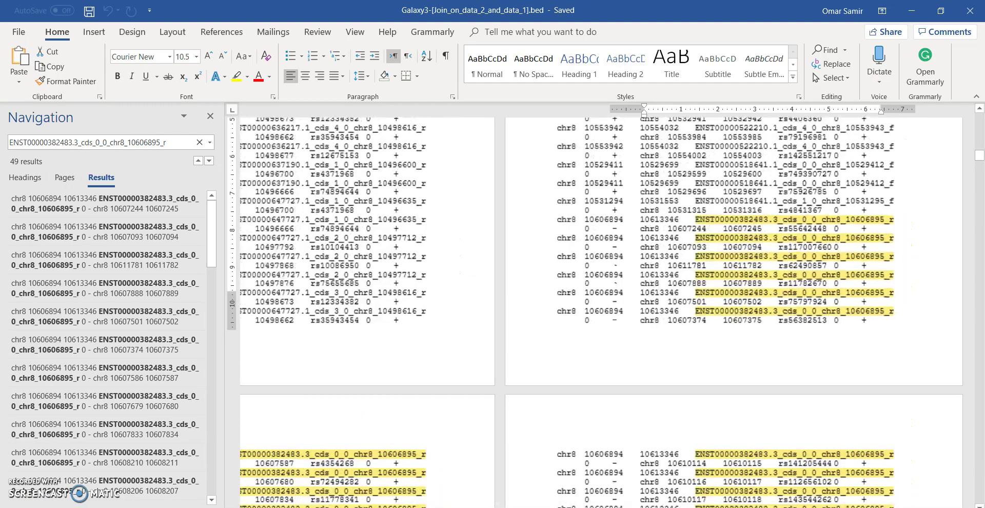
{"action": "scroll", "coordinate": [643, 247], "scroll_direction": "up", "scroll_amount": 3}
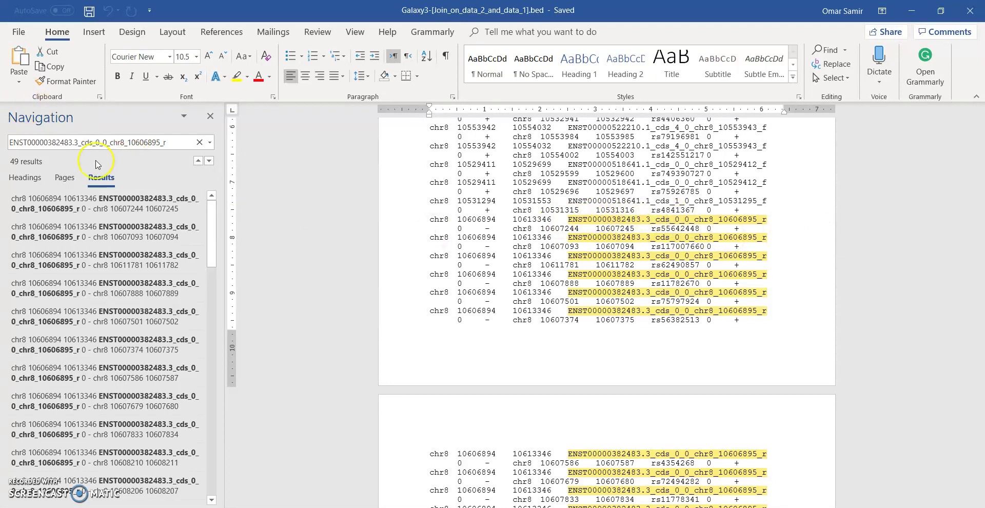
{"action": "double_click", "coordinate": [673, 228]}
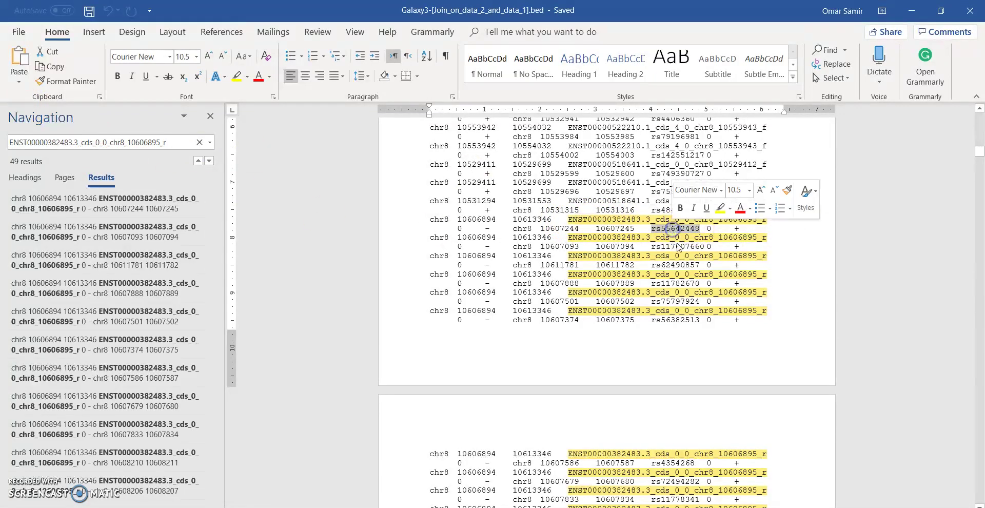
{"action": "double_click", "coordinate": [673, 247]}
{"action": "double_click", "coordinate": [673, 264]}
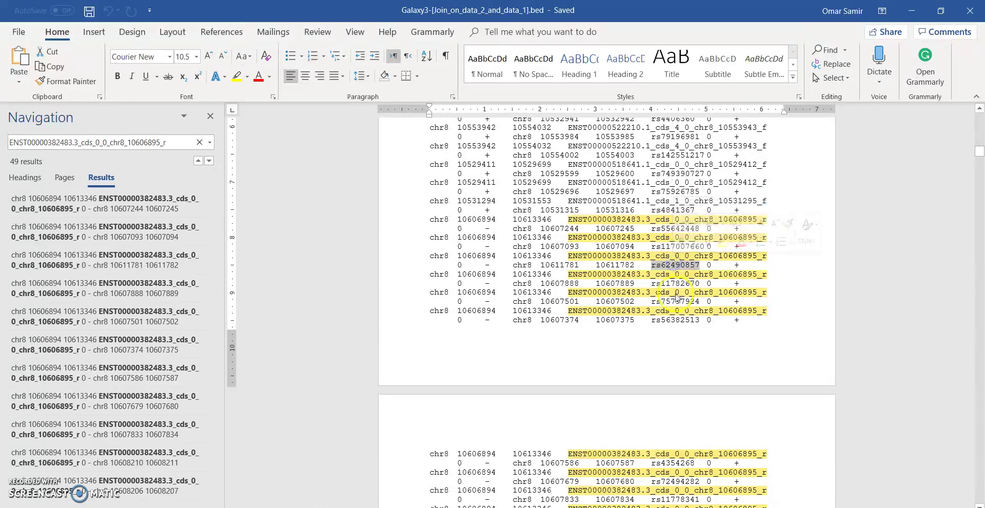
{"action": "double_click", "coordinate": [672, 283]}
{"action": "double_click", "coordinate": [667, 301]}
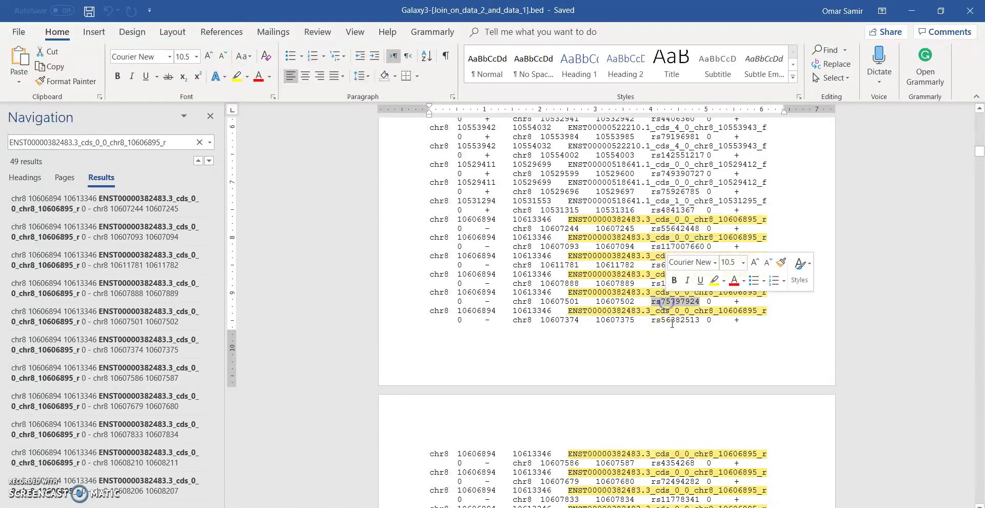
{"action": "double_click", "coordinate": [671, 320]}
{"action": "scroll", "coordinate": [670, 322], "scroll_direction": "down", "scroll_amount": 5}
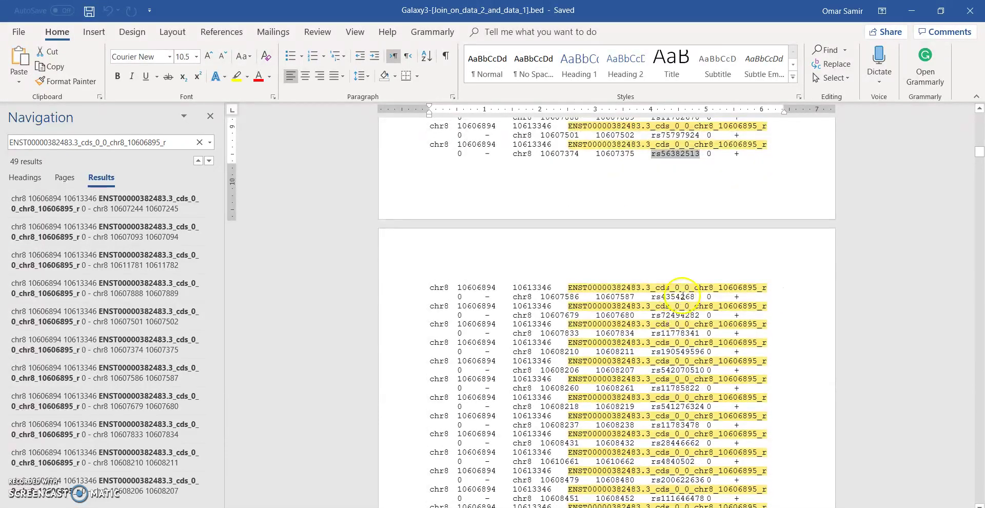
{"action": "scroll", "coordinate": [670, 322], "scroll_direction": "down", "scroll_amount": 7}
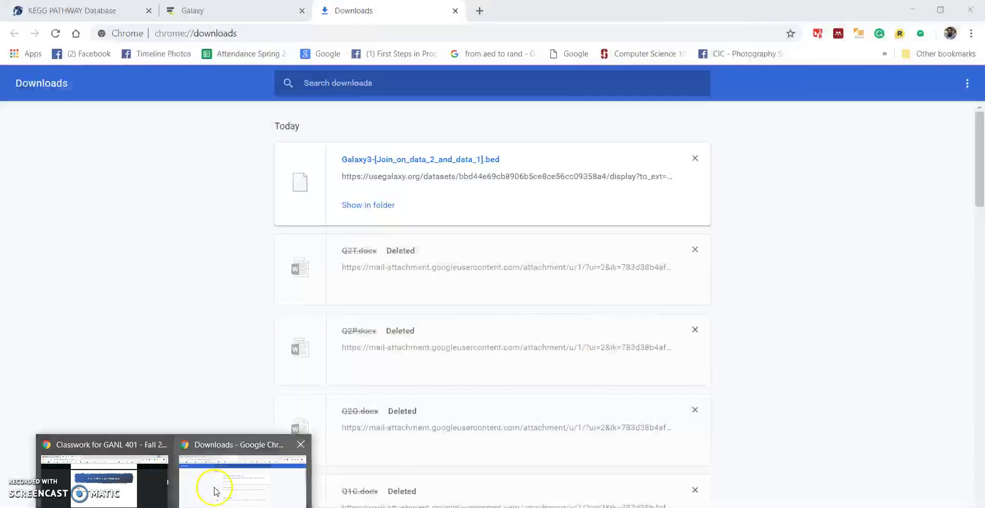
Return to the start of the join dataset in Galaxy in Chrome and close the page search
{"action": "left_click", "coordinate": [213, 486]}
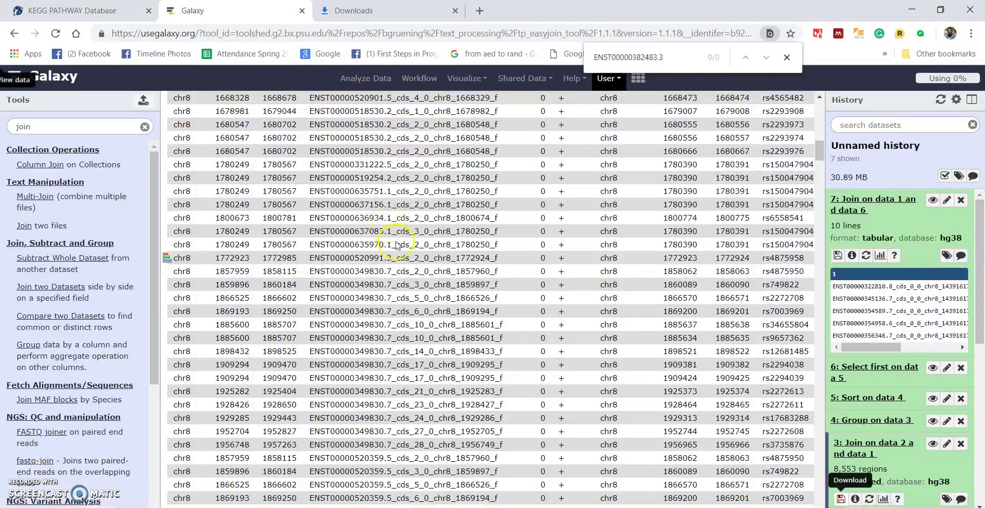
{"action": "left_click", "coordinate": [193, 11]}
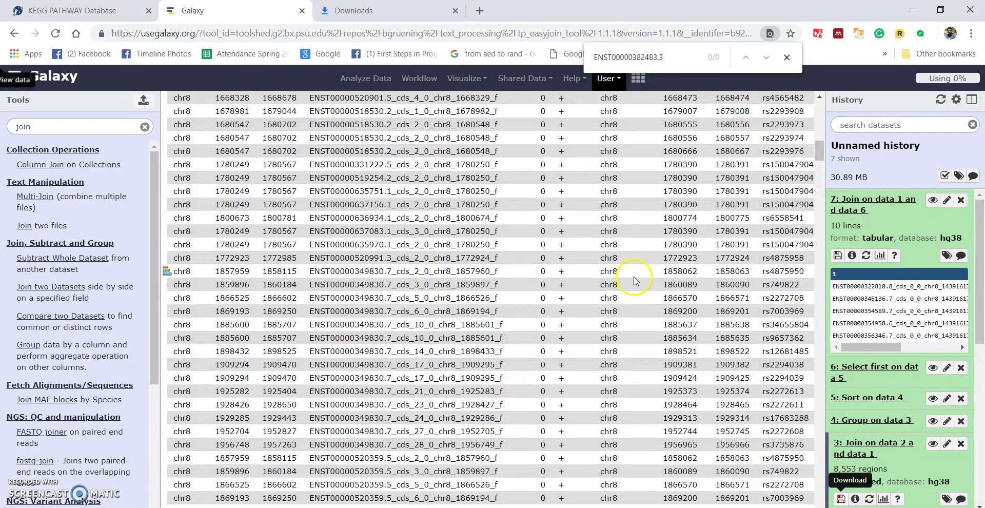
{"action": "scroll", "coordinate": [636, 276], "scroll_direction": "down", "scroll_amount": 6}
{"action": "scroll", "coordinate": [637, 276], "scroll_direction": "up", "scroll_amount": 20}
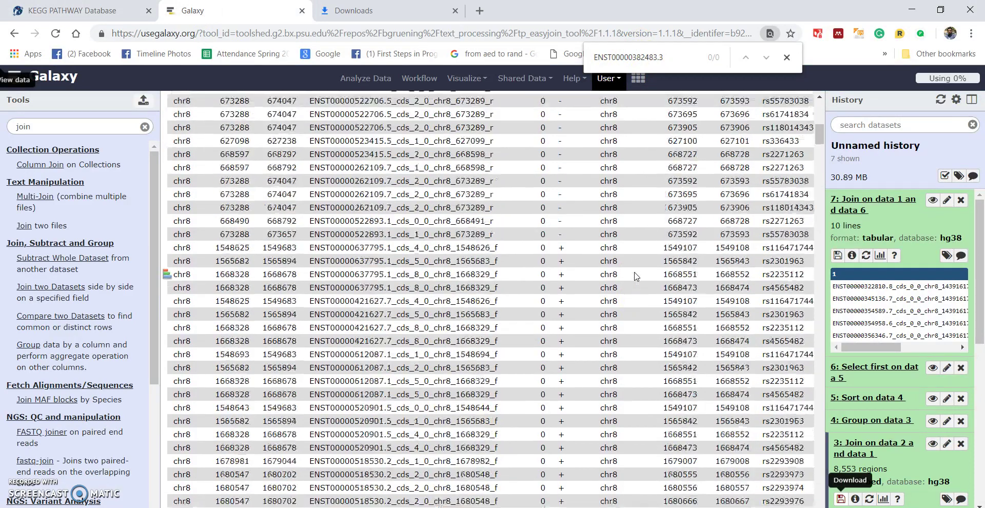
{"action": "middle_click", "coordinate": [635, 272]}
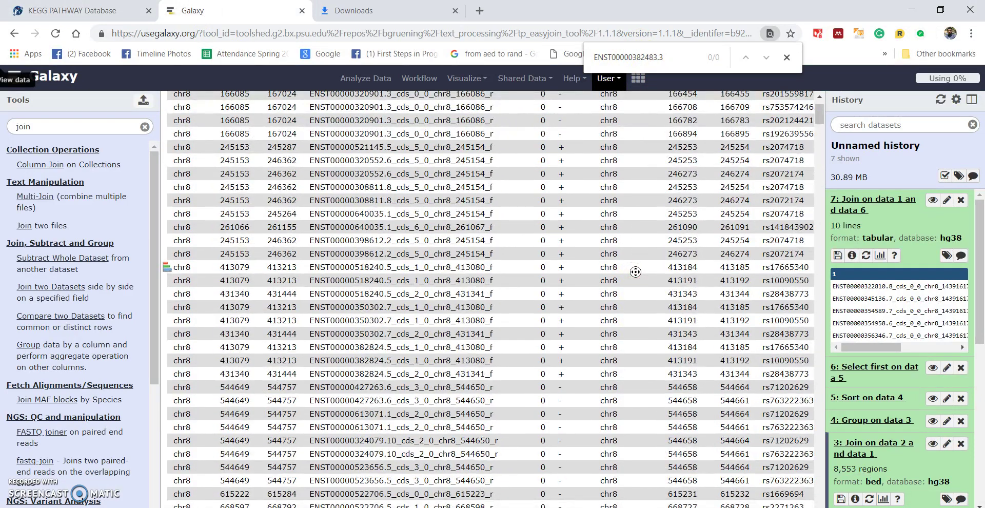
{"action": "scroll", "coordinate": [636, 272], "scroll_direction": "up", "scroll_amount": 2}
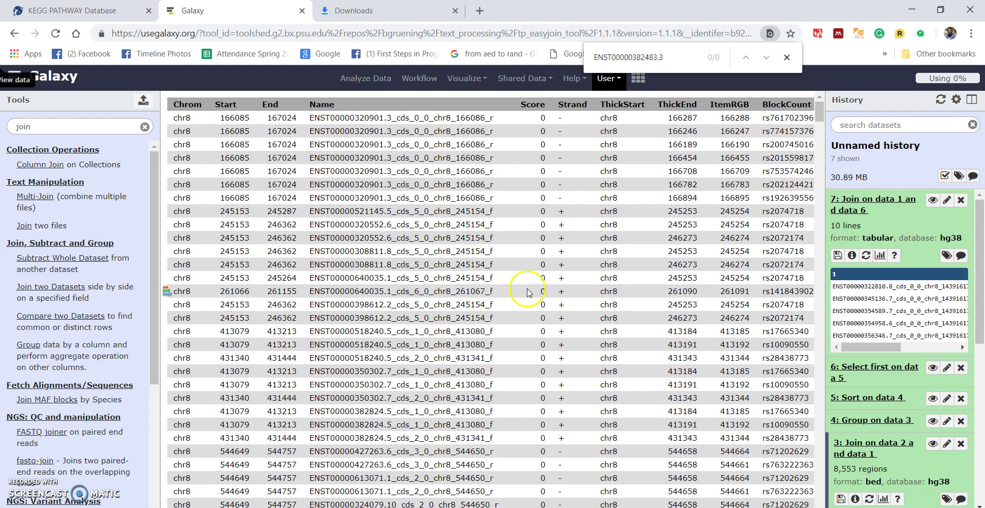
{"action": "left_click", "coordinate": [788, 60]}
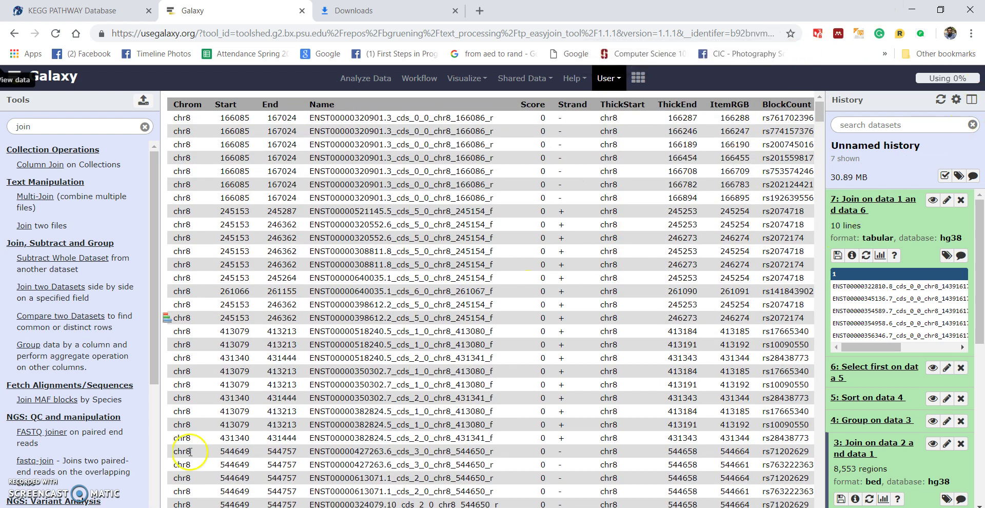